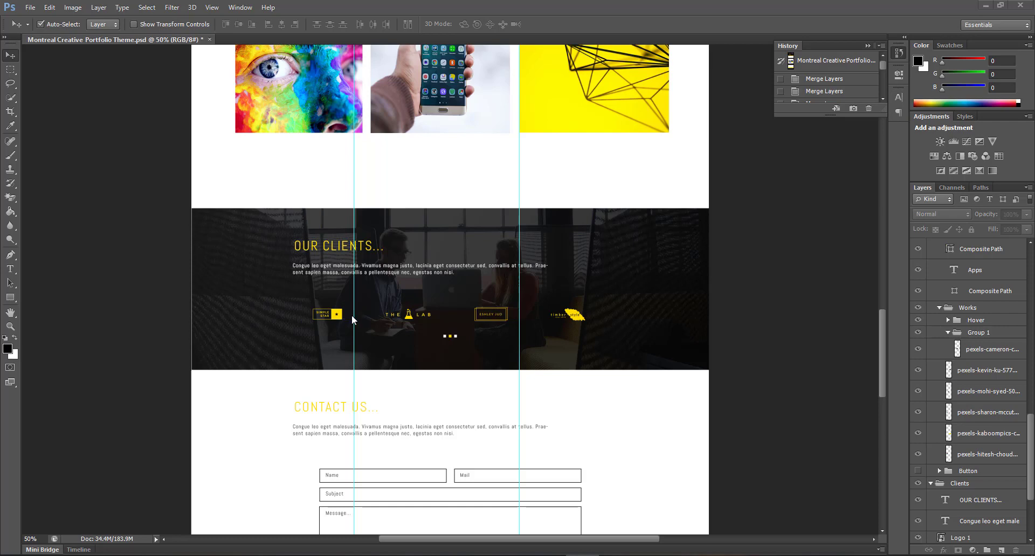
# - Copy the dark meeting-room background photo into a new 1920×600 document
pyautogui.hotkey('ctrl', 'a')
pyautogui.hotkey('ctrl', 'd')
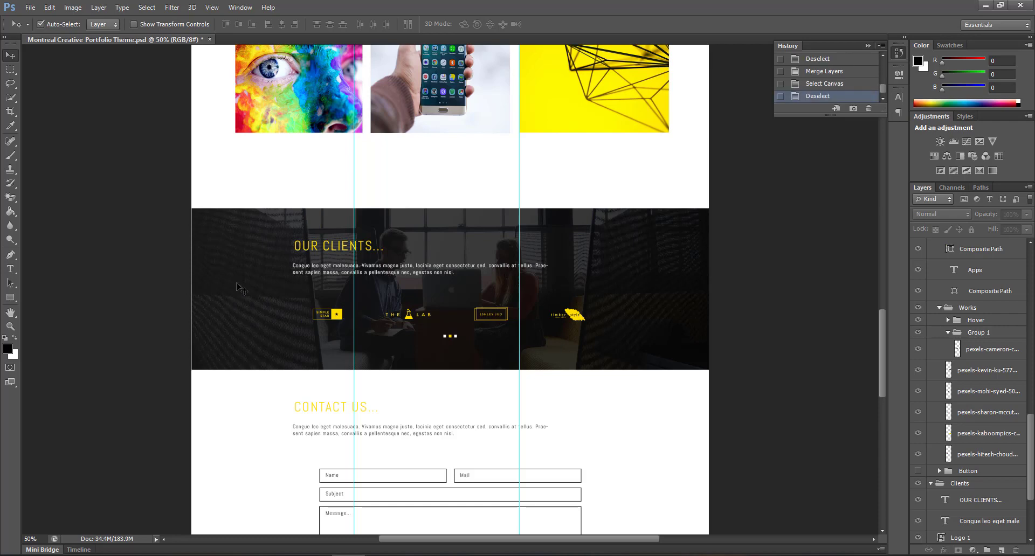
pyautogui.click(237, 283)
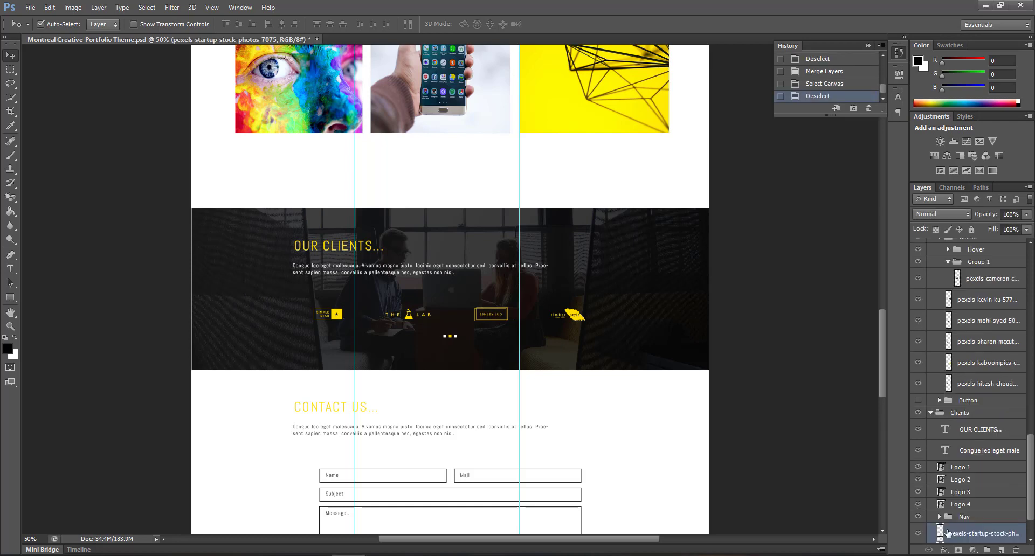
pyautogui.hotkey('ctrl', 'a')
pyautogui.hotkey('ctrl', 'n')
pyautogui.press('Return')
pyautogui.hotkey('ctrl', 'v')
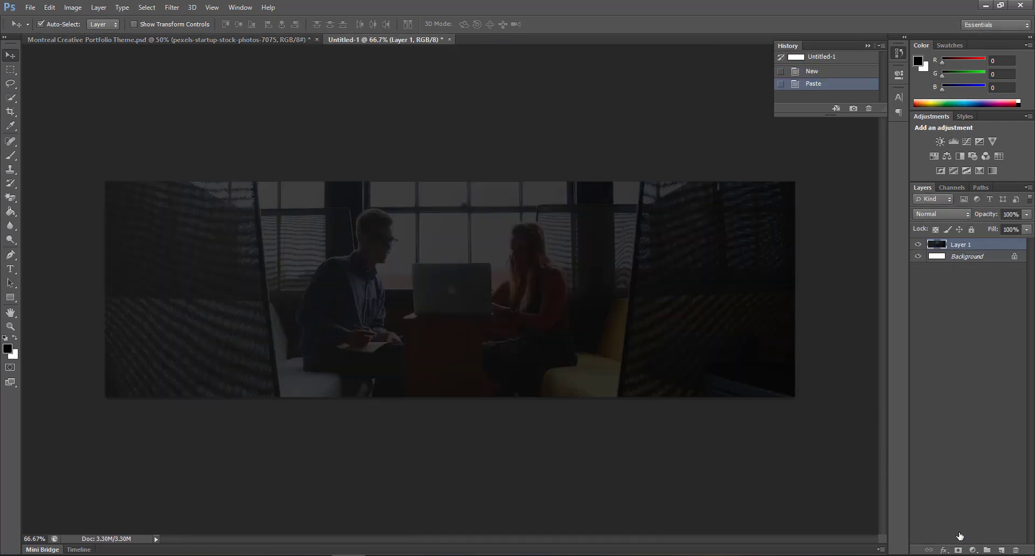
# - Export it with Save for Web as a JPEG named Client-bg.jpg
pyautogui.click(30, 7)
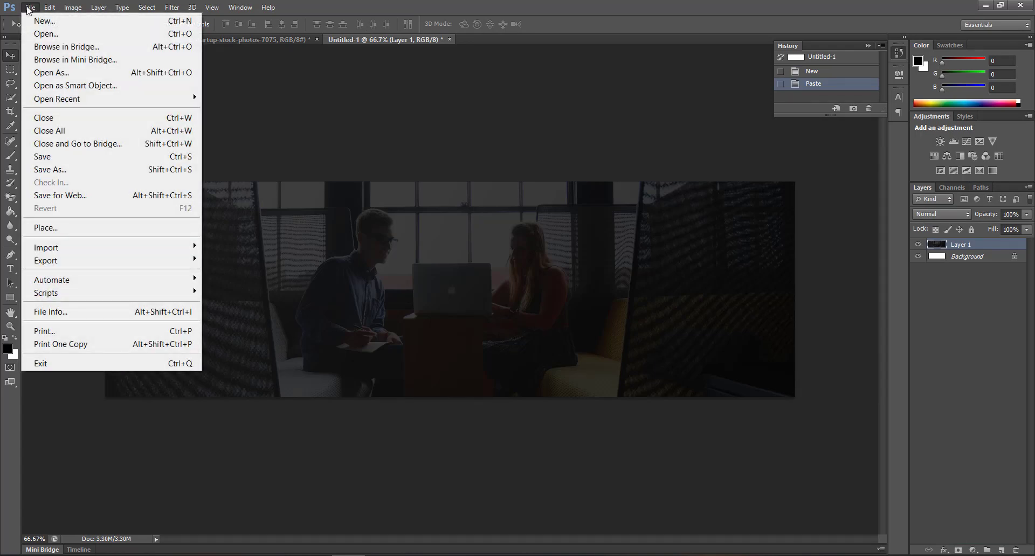
pyautogui.click(96, 194)
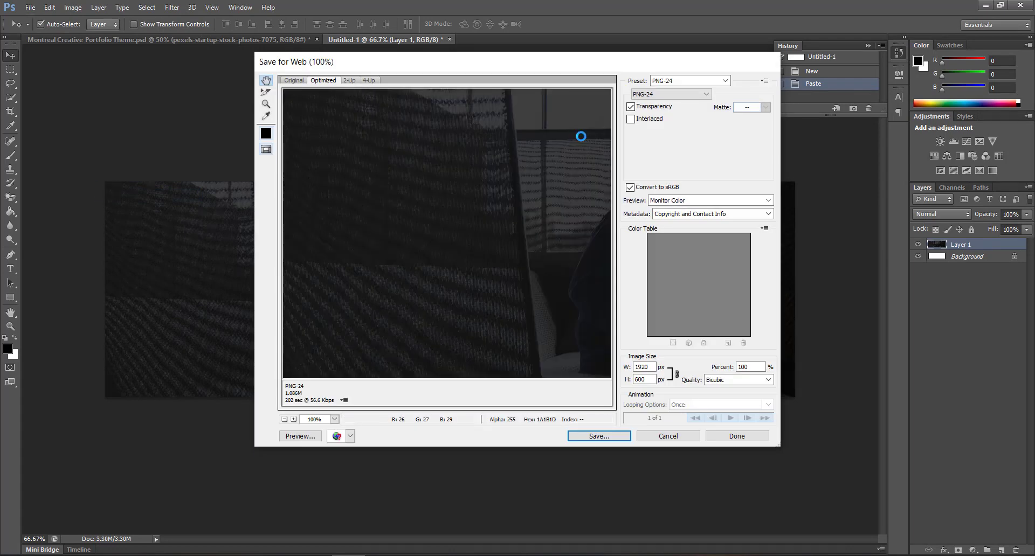
pyautogui.click(657, 94)
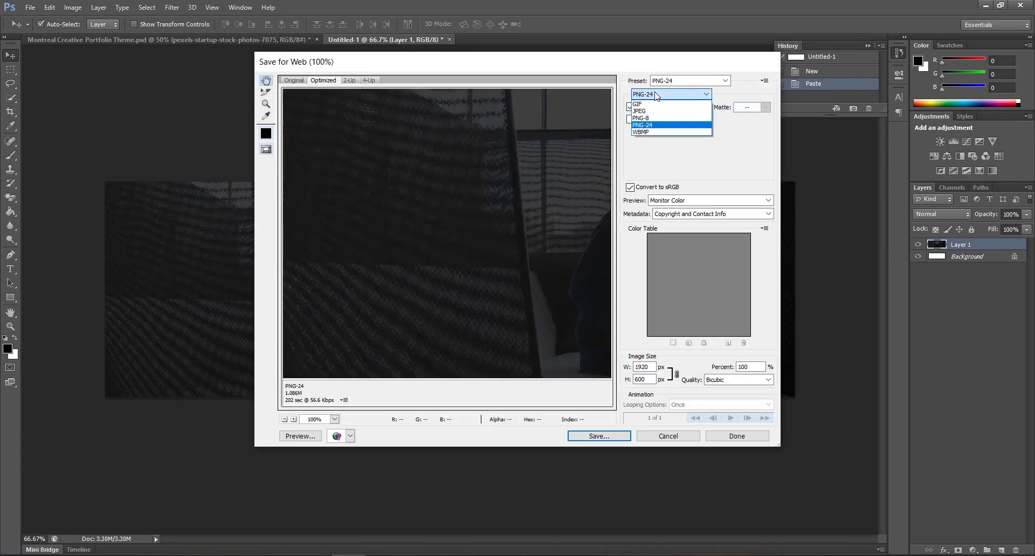
pyautogui.click(652, 111)
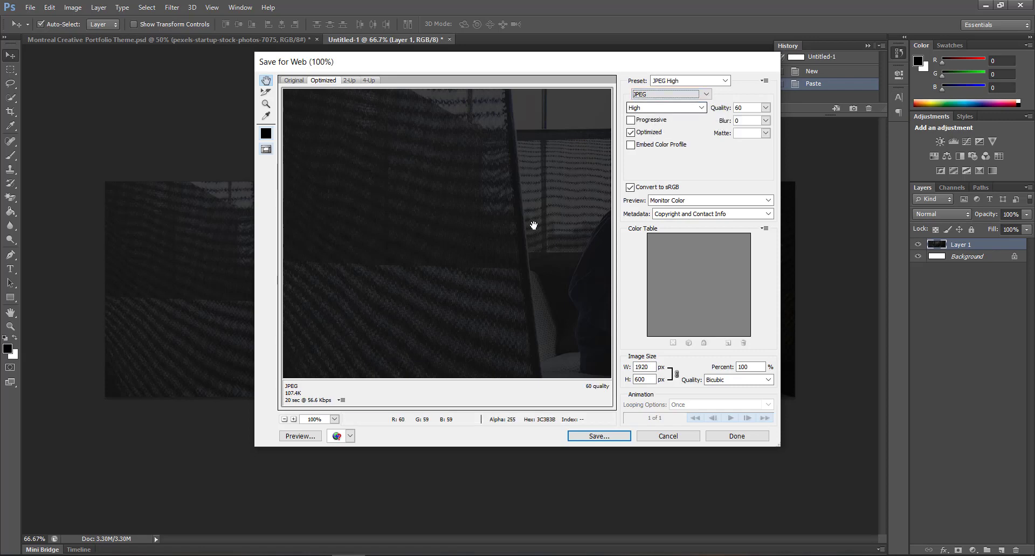
pyautogui.click(607, 438)
pyautogui.click(422, 425)
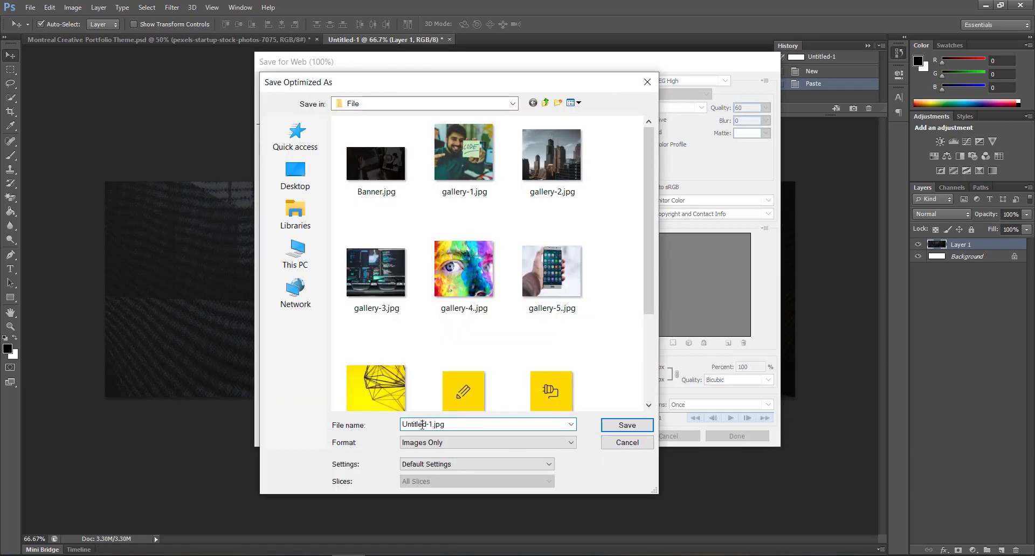
pyautogui.moveTo(434, 425); pyautogui.dragTo(398, 425)
pyautogui.write('Clie')
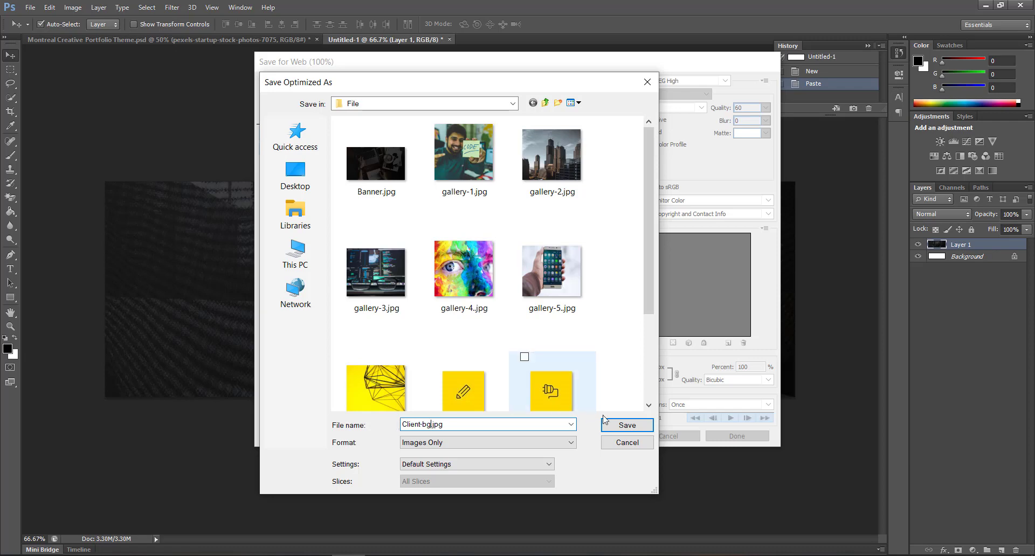
pyautogui.click(626, 426)
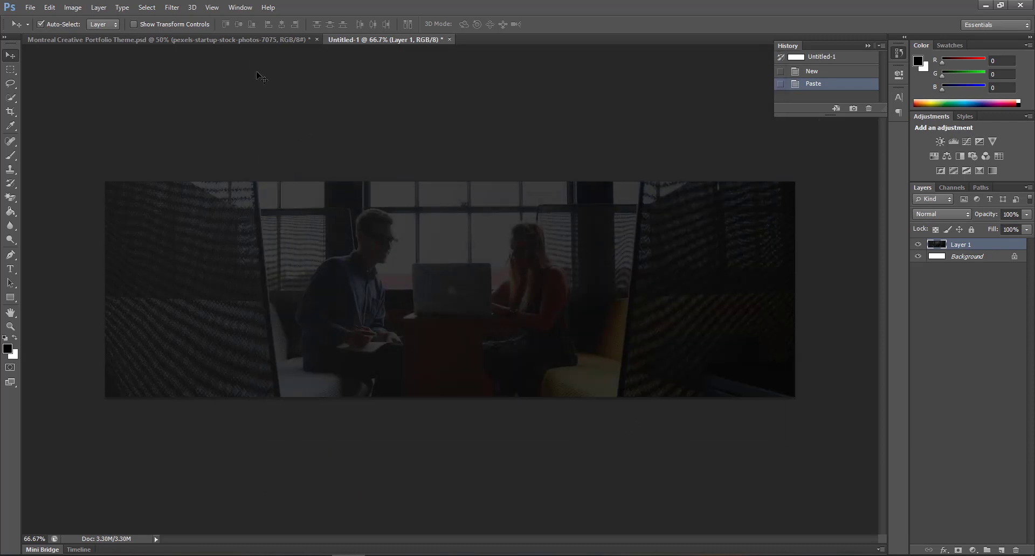
# - Copy the Logo 1 layer from the mockup into a new 108×40 document
pyautogui.click(236, 40)
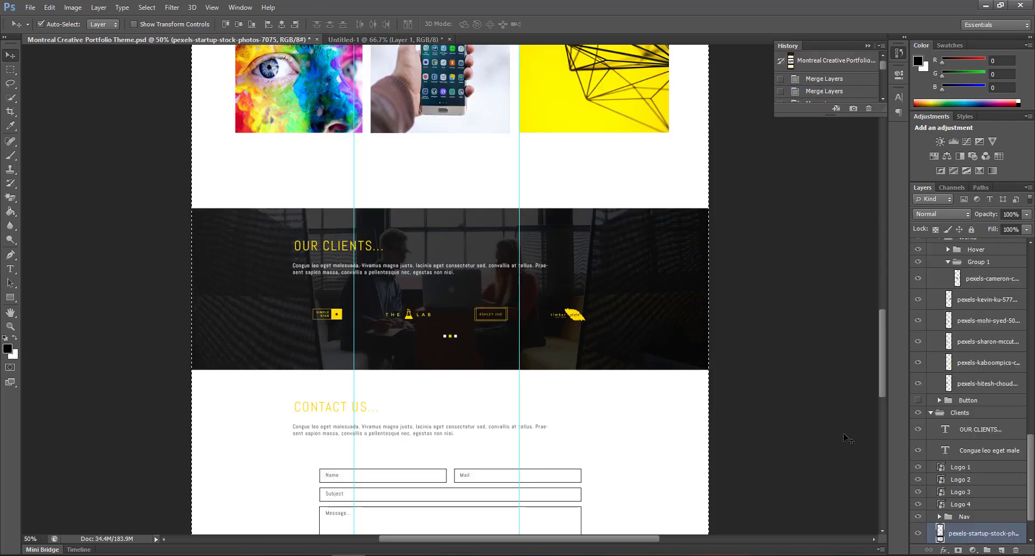
pyautogui.click(963, 473)
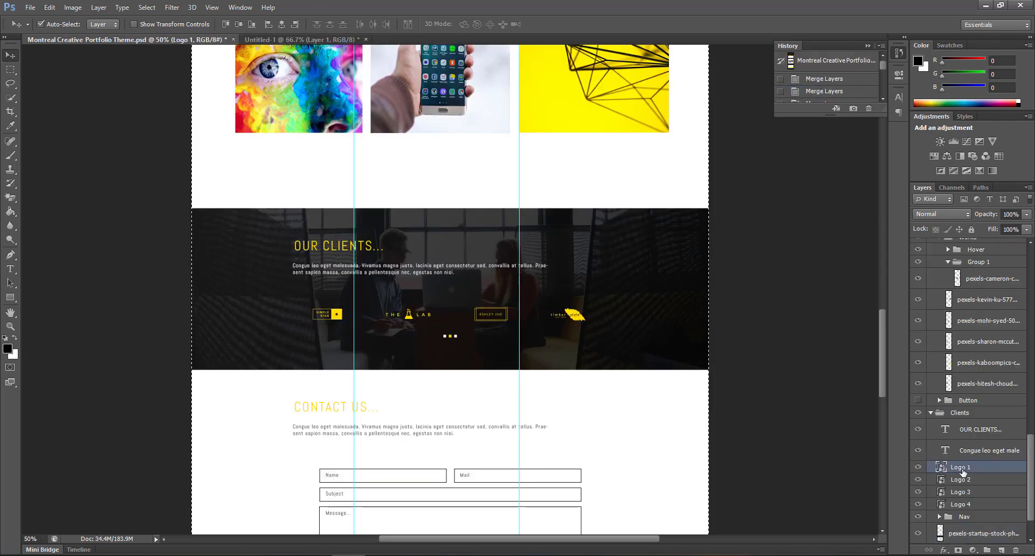
pyautogui.hotkey('ctrl', 'c')
pyautogui.hotkey('ctrl', 'n')
pyautogui.press('Return')
pyautogui.hotkey('ctrl', 'v')
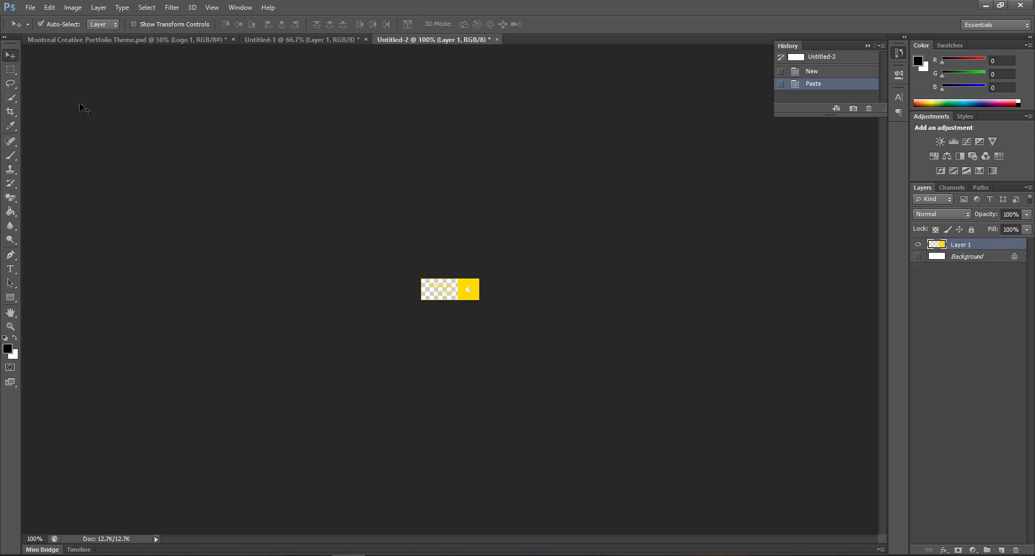
# - Save the logo for web as a transparent PNG-24 under a new file name
pyautogui.click(30, 7)
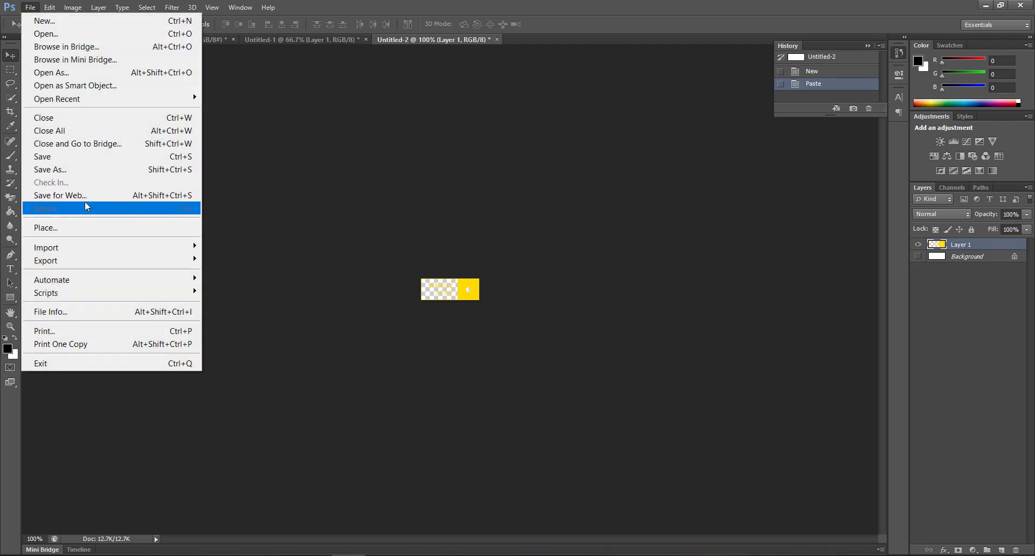
pyautogui.click(82, 195)
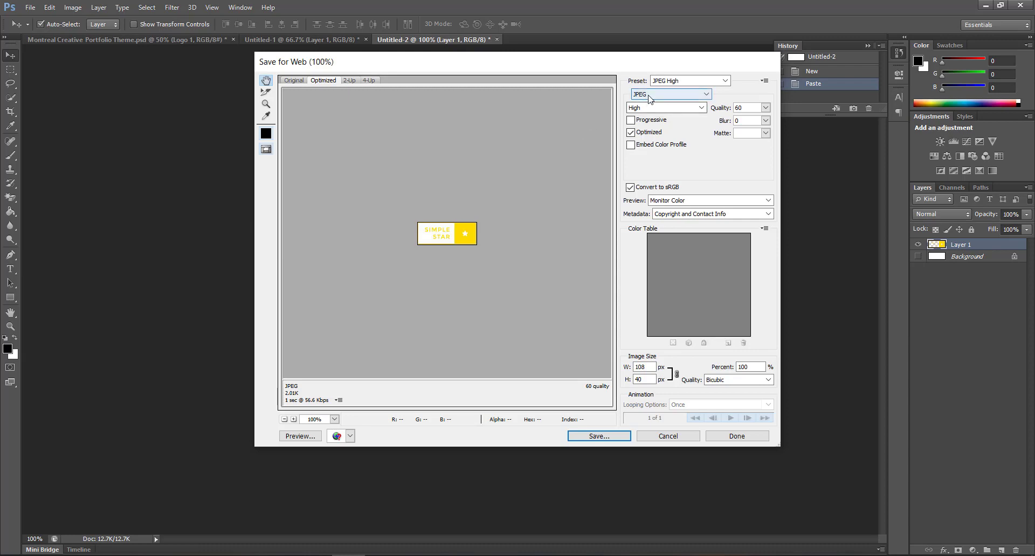
pyautogui.click(650, 95)
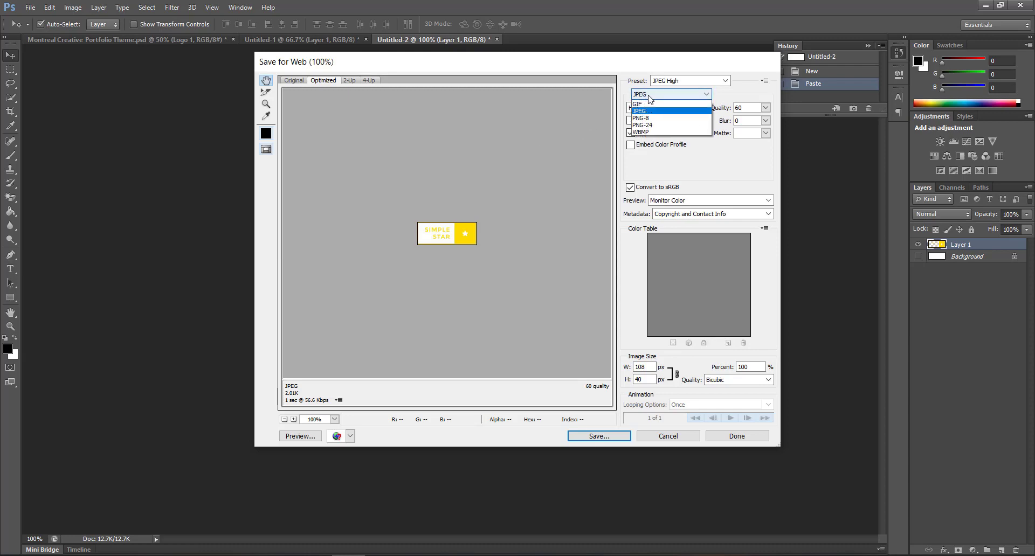
pyautogui.click(649, 125)
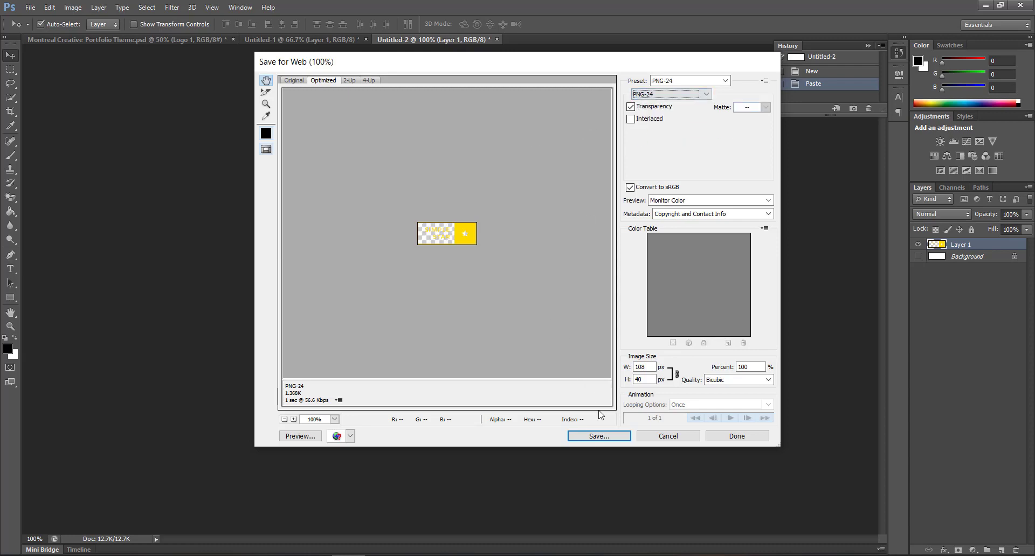
pyautogui.click(600, 435)
pyautogui.click(428, 424)
pyautogui.moveTo(428, 423); pyautogui.dragTo(402, 426)
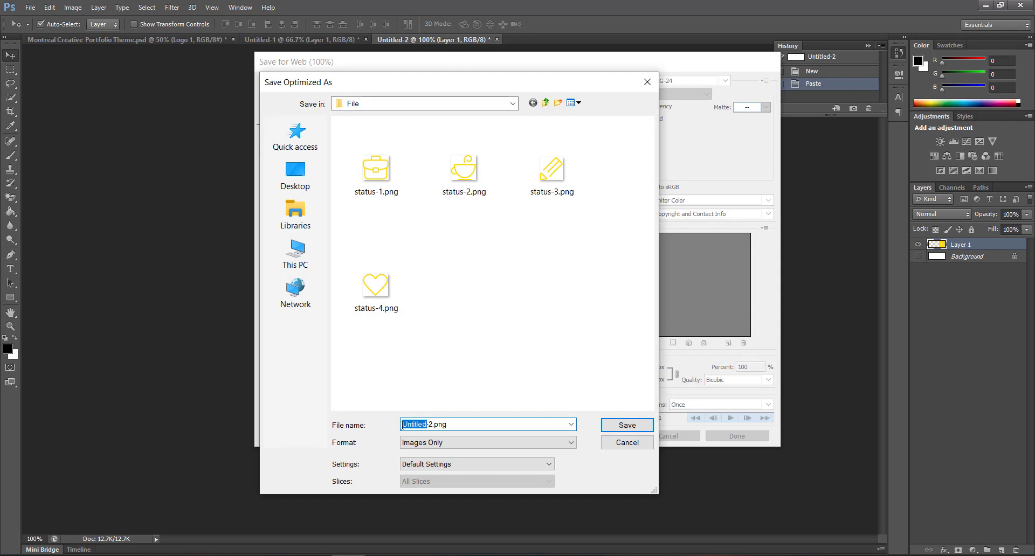
pyautogui.write('Clie')
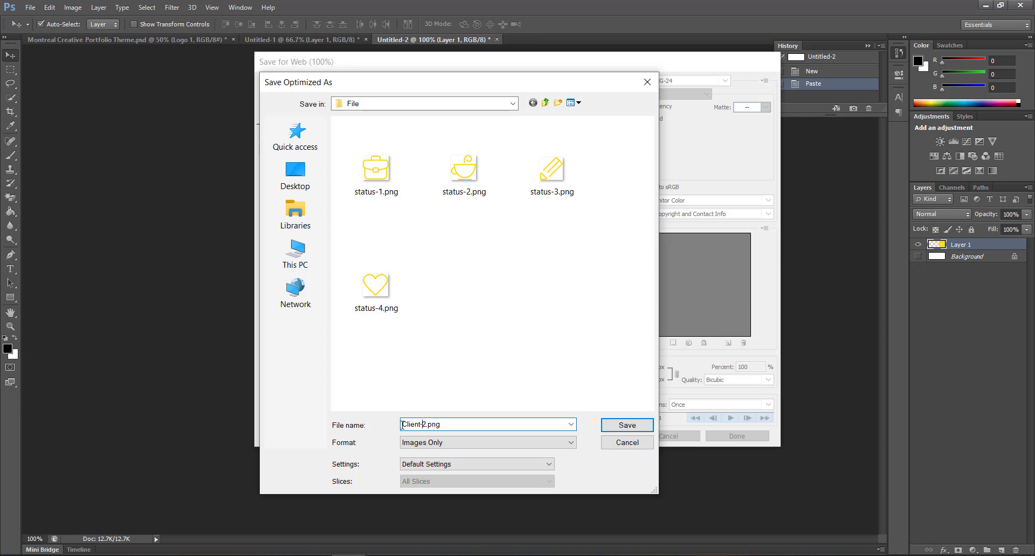
pyautogui.press('Return')
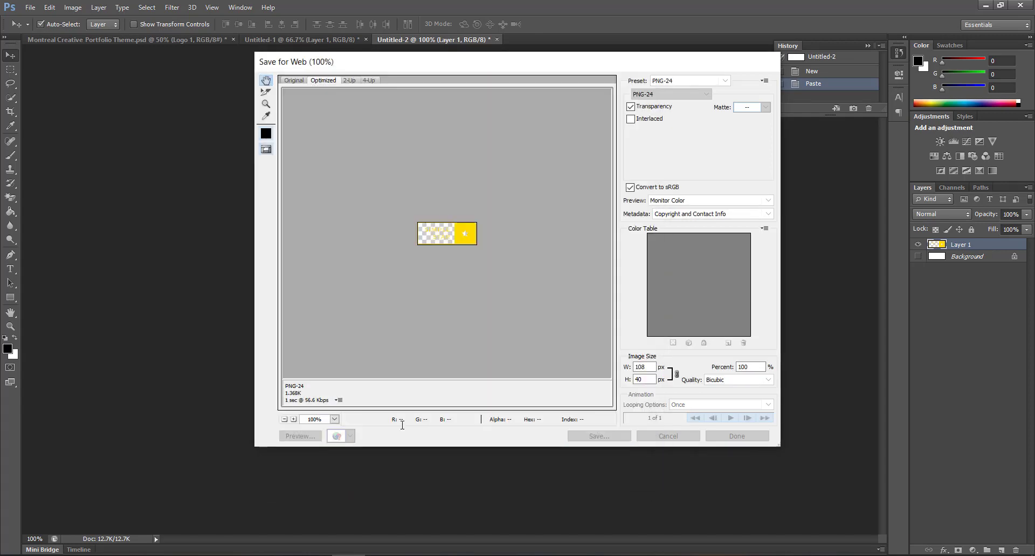
pyautogui.click(189, 39)
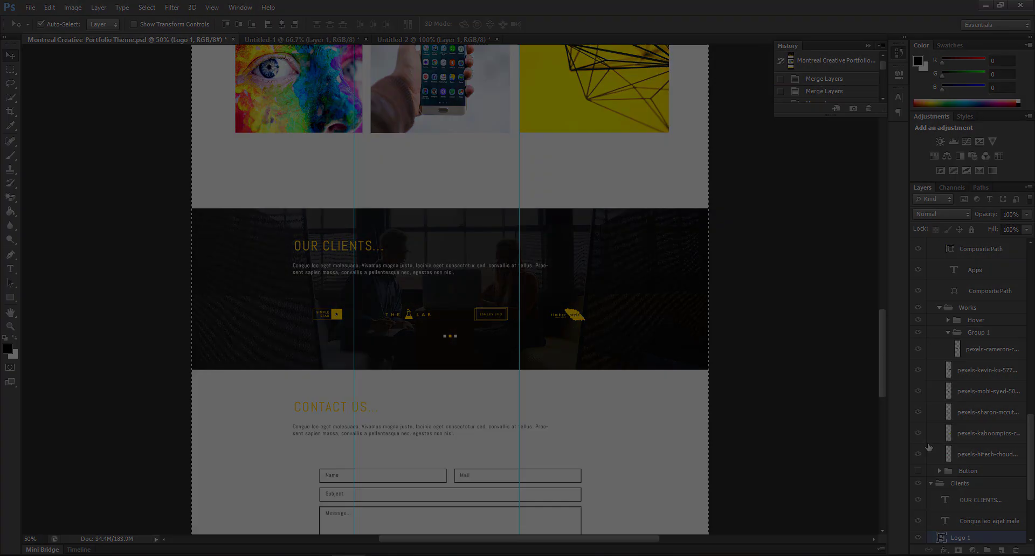
pyautogui.scroll(-3, 970, 459)
pyautogui.click(960, 488)
pyautogui.hotkey('ctrl', 'c')
pyautogui.hotkey('ctrl', 'n')
pyautogui.press('Return')
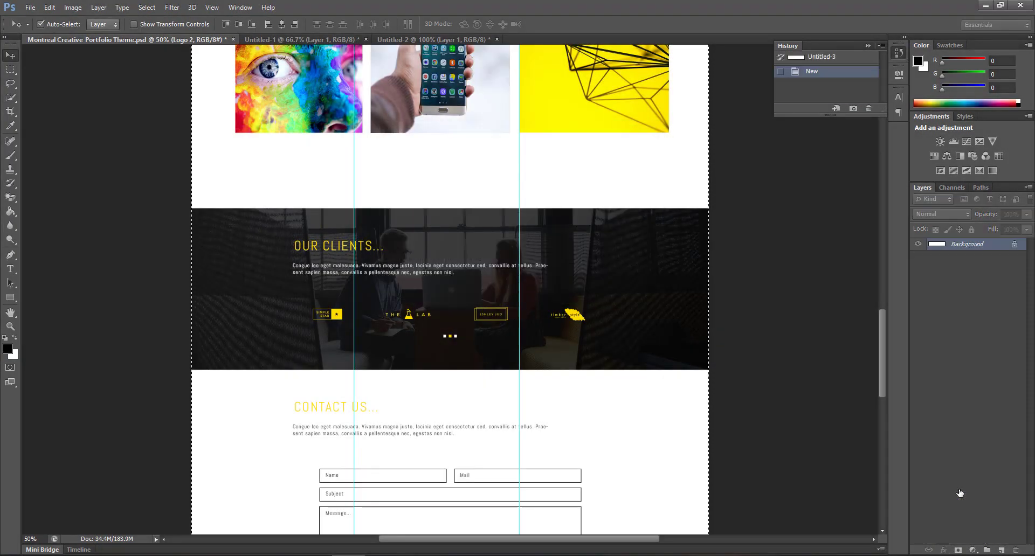
pyautogui.hotkey('ctrl', 'v')
pyautogui.click(918, 256)
pyautogui.click(31, 8)
pyautogui.click(76, 177)
pyautogui.click(599, 437)
pyautogui.click(376, 162)
pyautogui.doubleClick(434, 424)
pyautogui.click(428, 424)
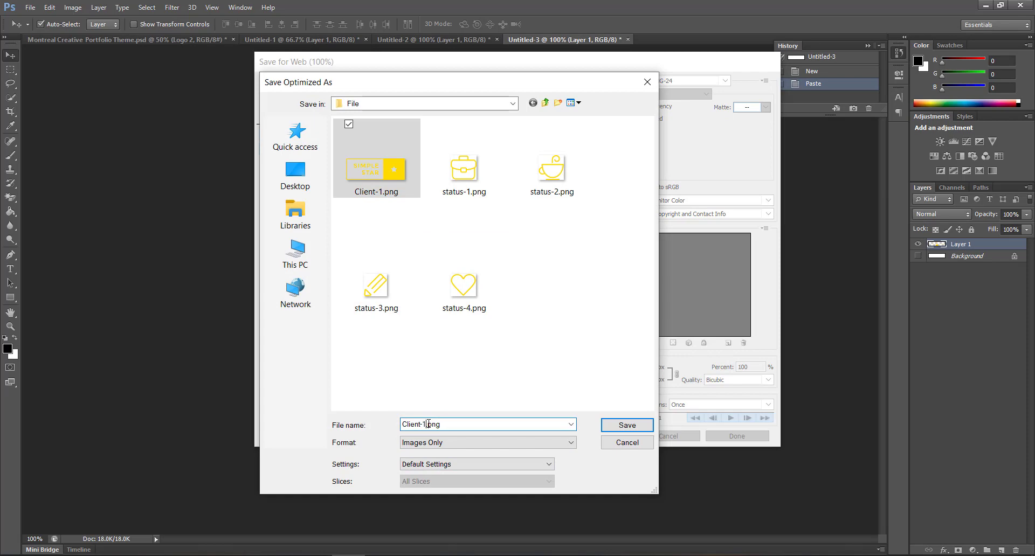
pyautogui.press('Return')
pyautogui.click(173, 40)
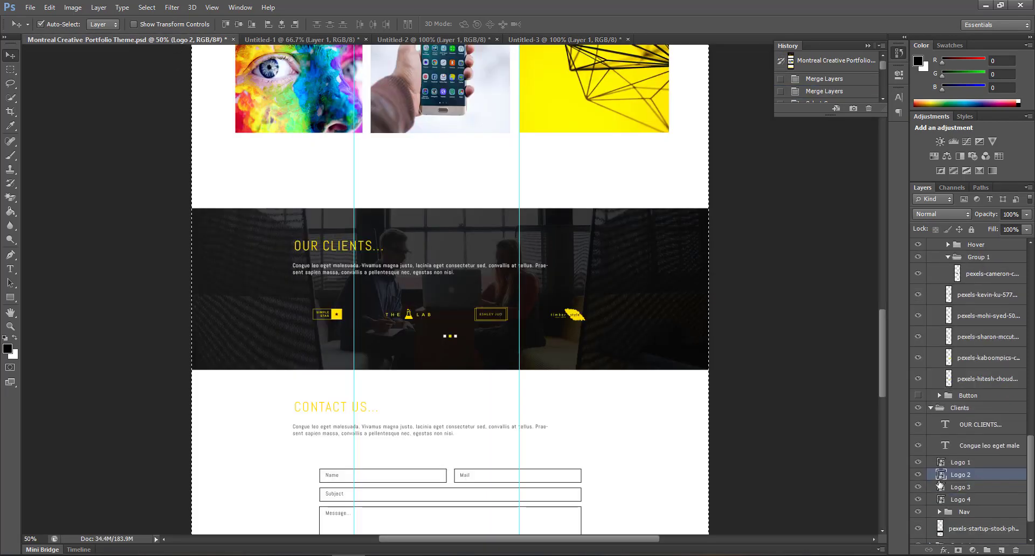
pyautogui.click(960, 488)
pyautogui.hotkey('ctrl', 'c')
pyautogui.hotkey('ctrl', 'n')
pyautogui.press('Return')
pyautogui.hotkey('ctrl', 'v')
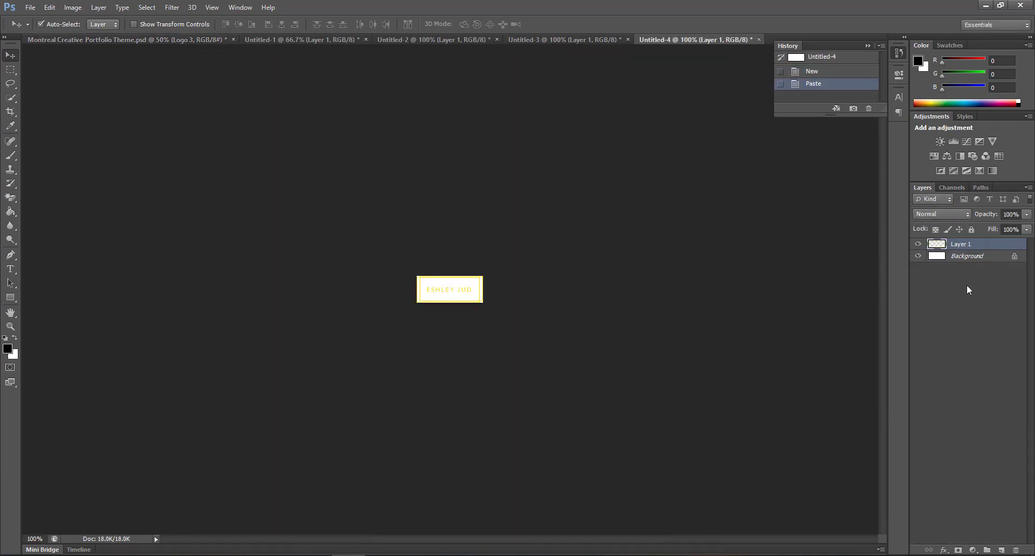
pyautogui.click(917, 256)
pyautogui.click(31, 7)
pyautogui.click(54, 198)
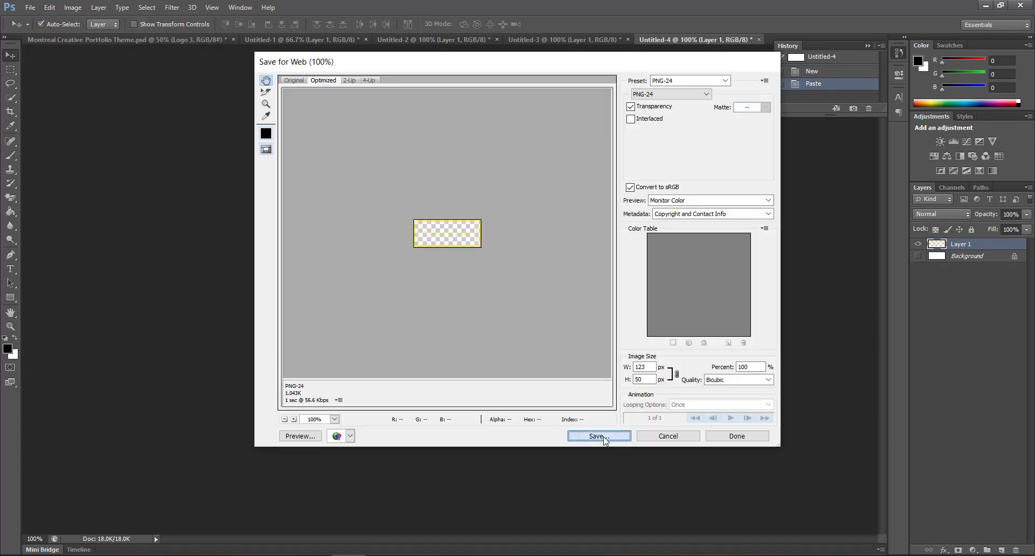
pyautogui.click(598, 436)
pyautogui.click(464, 156)
pyautogui.click(426, 425)
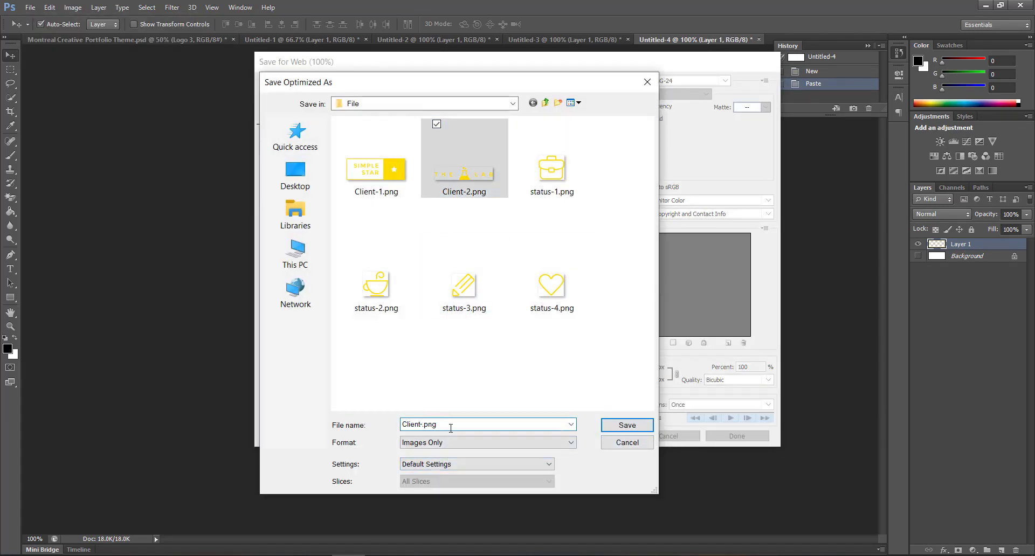
pyautogui.write('3')
pyautogui.press('Return')
pyautogui.click(127, 39)
pyautogui.click(963, 529)
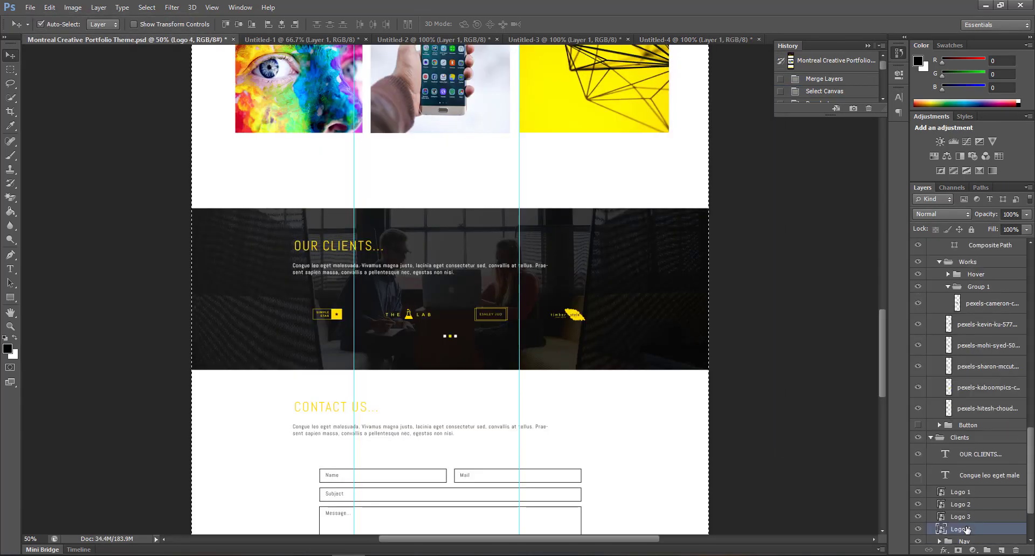
pyautogui.hotkey('ctrl', 'c')
pyautogui.hotkey('ctrl', 'n')
pyautogui.press('Return')
pyautogui.hotkey('ctrl', 'v')
pyautogui.click(917, 256)
pyautogui.click(30, 7)
pyautogui.click(70, 130)
pyautogui.click(583, 432)
pyautogui.click(540, 195)
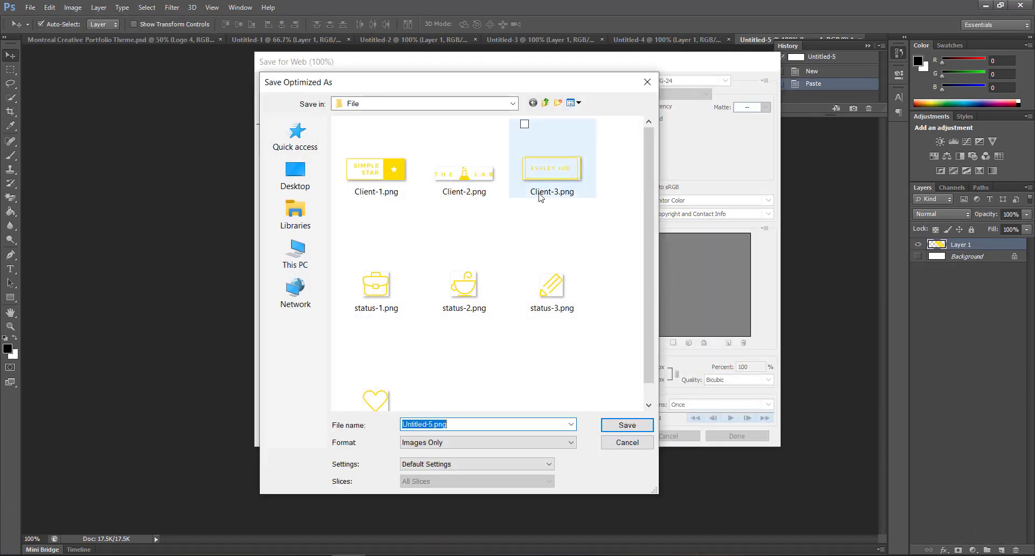
pyautogui.click(425, 424)
pyautogui.write('4')
pyautogui.press('Return')
pyautogui.click(186, 39)
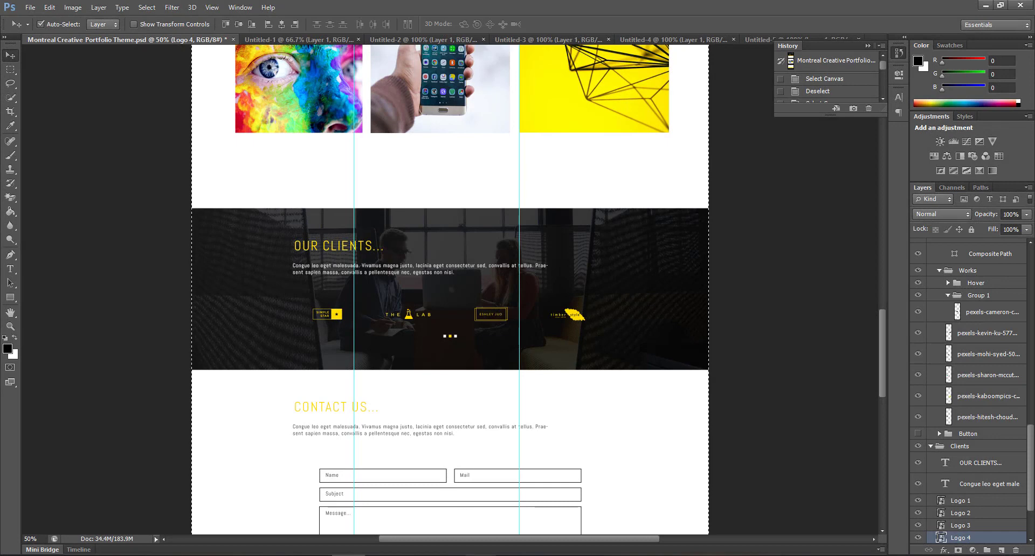
# - Add a new single-column section below the gallery
pyautogui.moveTo(467, 536)
pyautogui.click(480, 537)
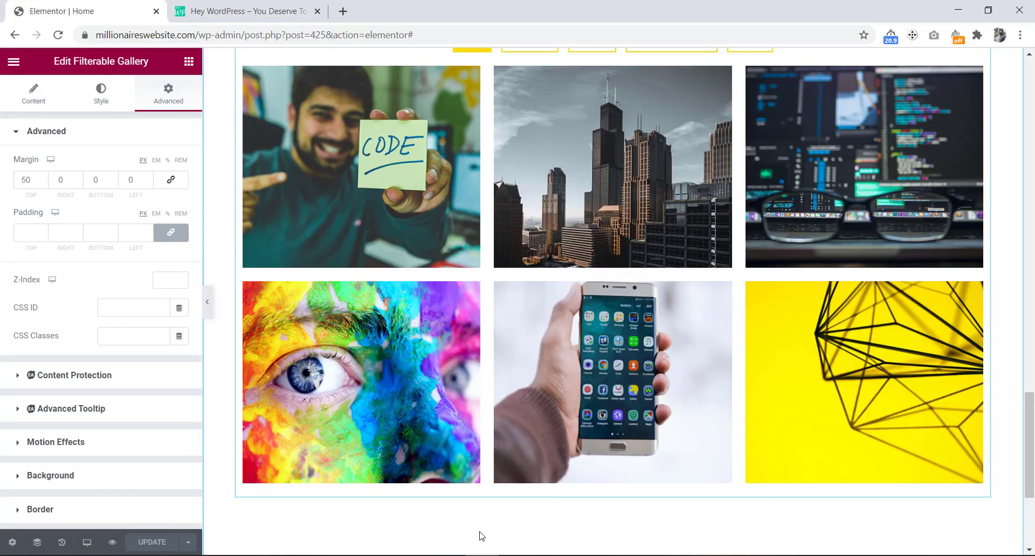
pyautogui.scroll(-1, 491, 521)
pyautogui.scroll(-3, 493, 518)
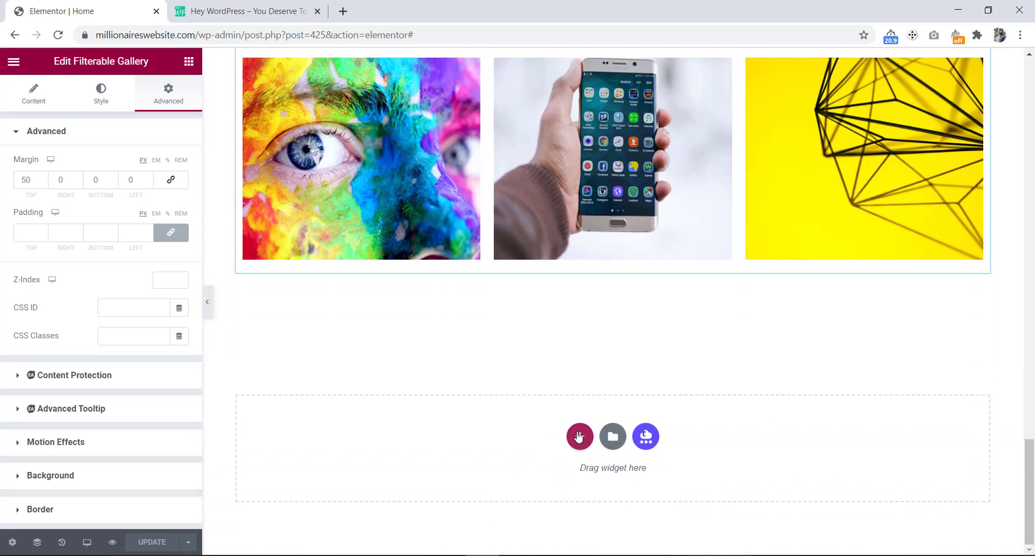
pyautogui.click(579, 437)
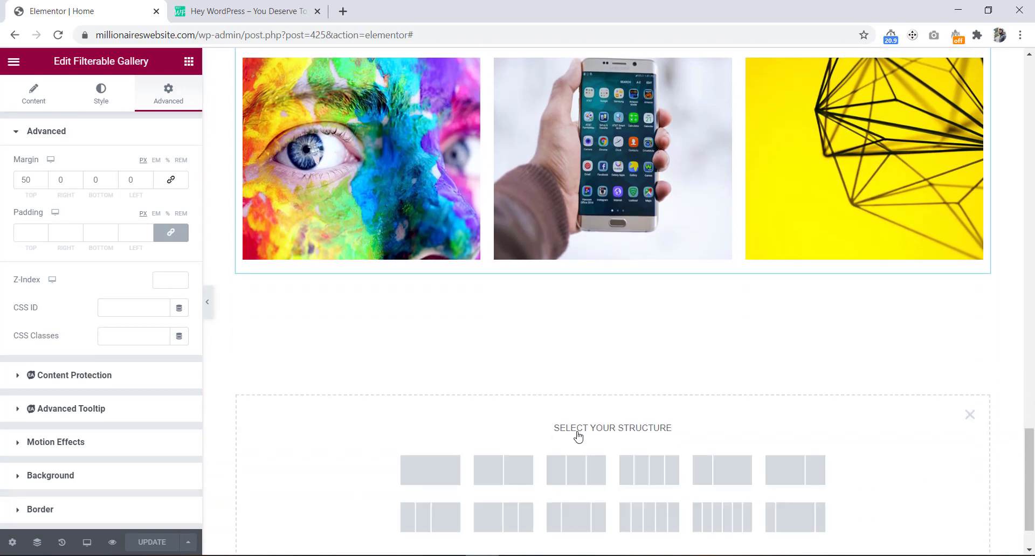
pyautogui.click(428, 468)
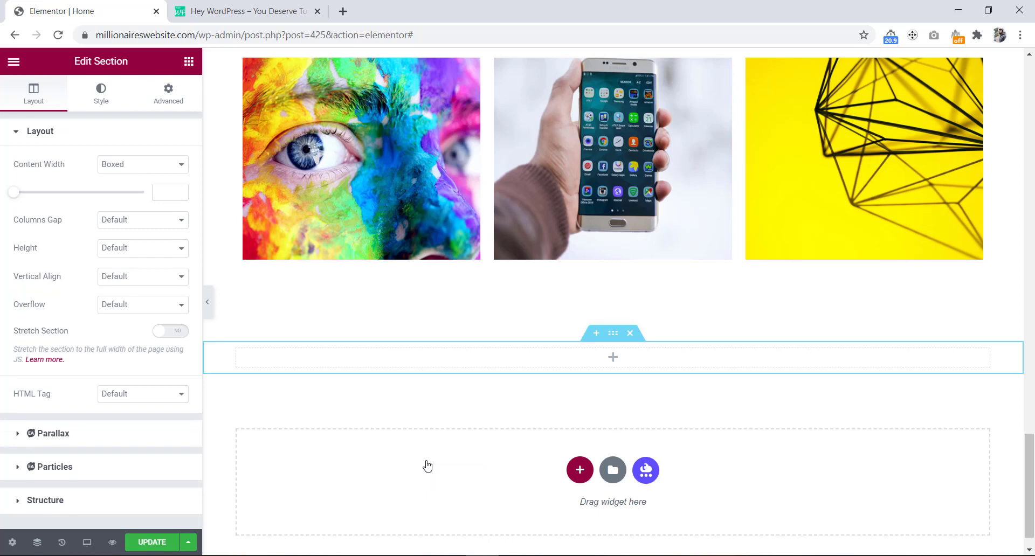
# - Give the section a Classic background using the uploaded Client-bg.jpg image
pyautogui.click(101, 101)
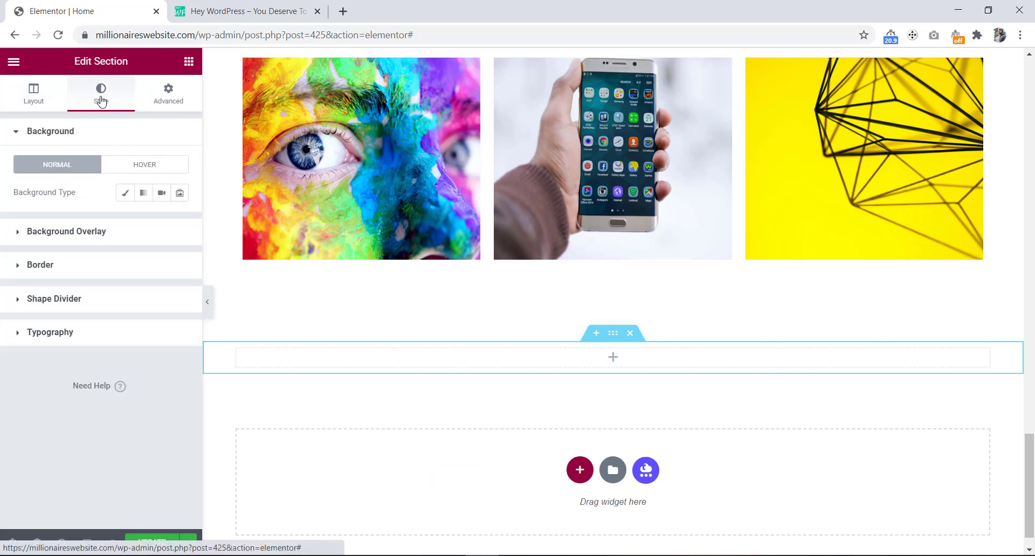
pyautogui.click(124, 195)
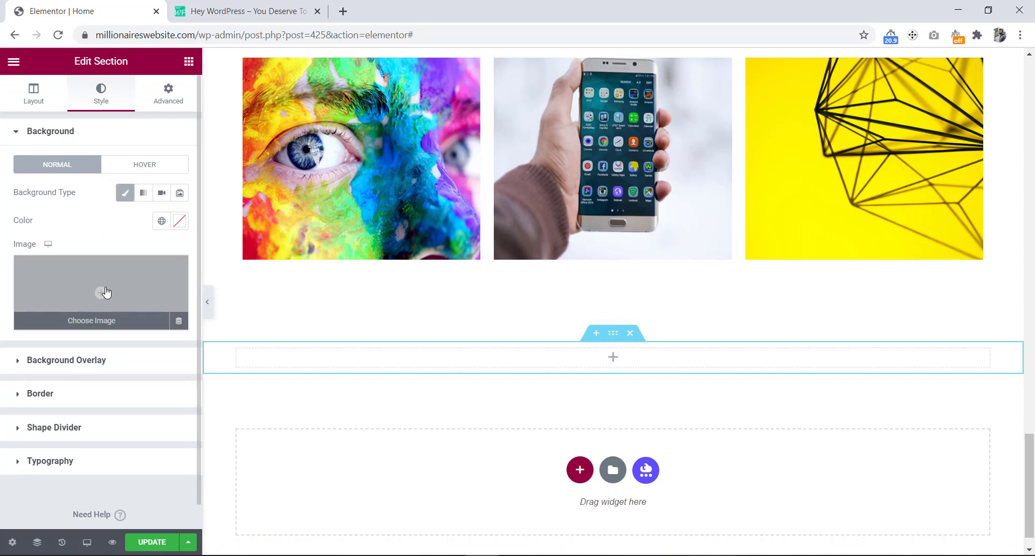
pyautogui.click(106, 292)
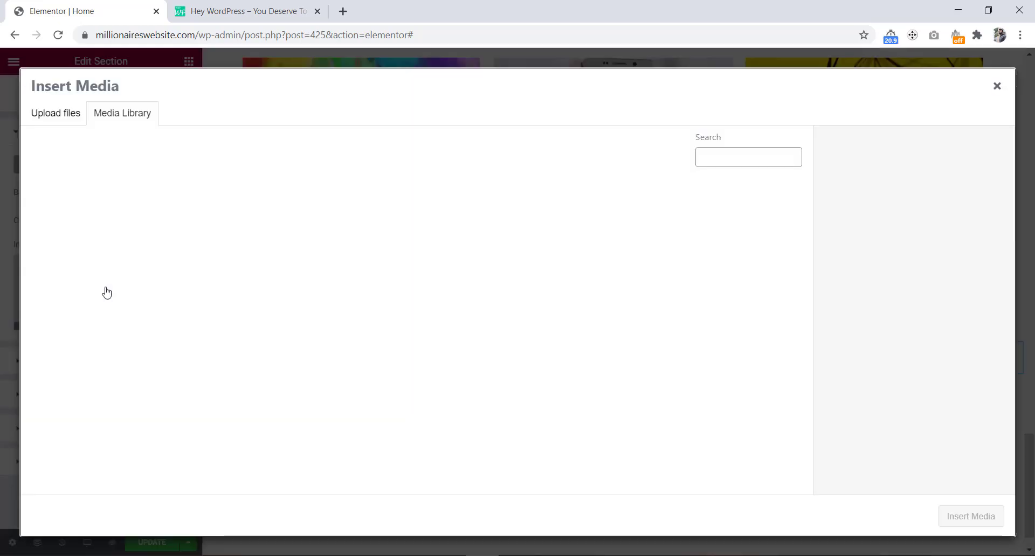
pyautogui.click(49, 116)
pyautogui.click(492, 301)
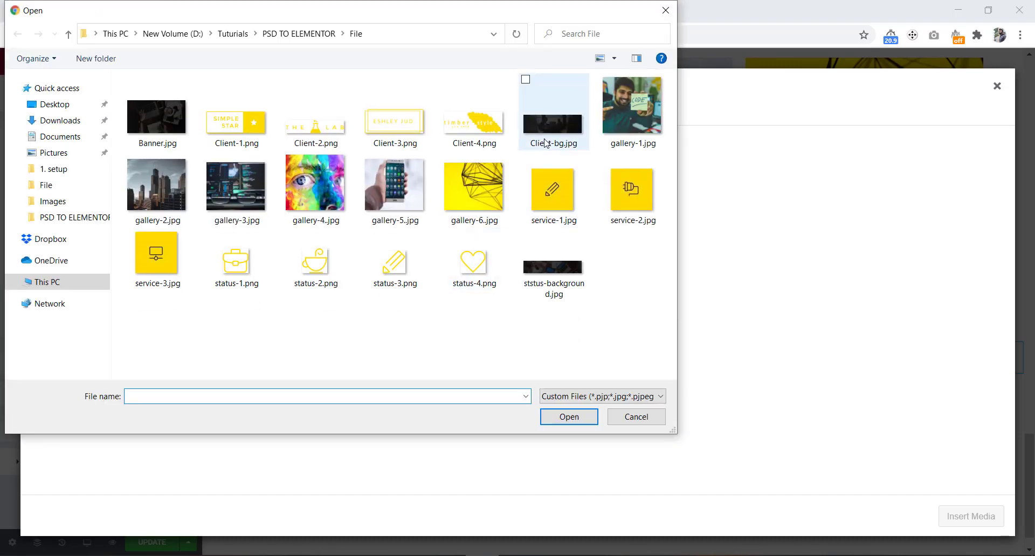
pyautogui.click(552, 122)
pyautogui.click(562, 417)
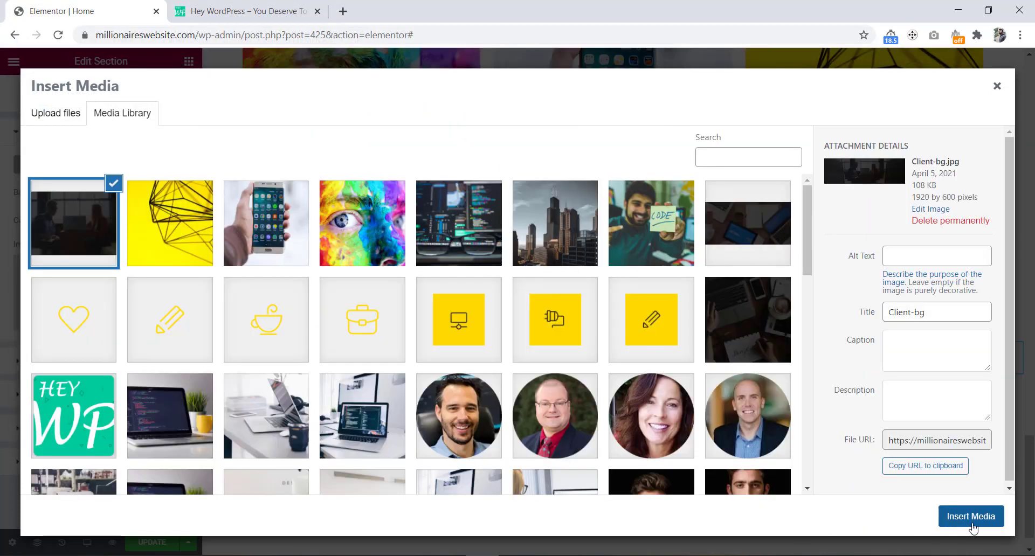
pyautogui.click(975, 522)
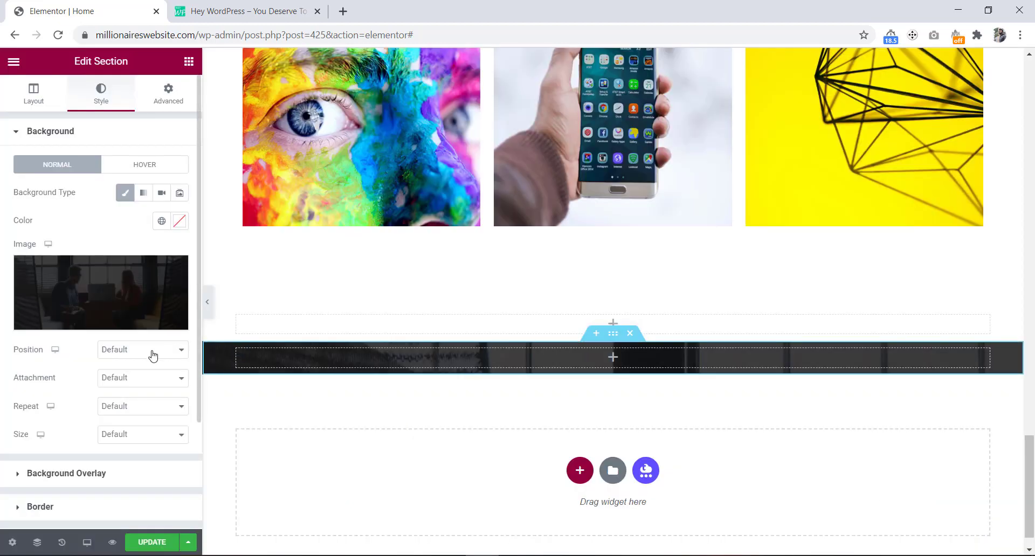
# - Set the background to Center Center, No-repeat, Cover, and unlink the section padding
pyautogui.click(127, 353)
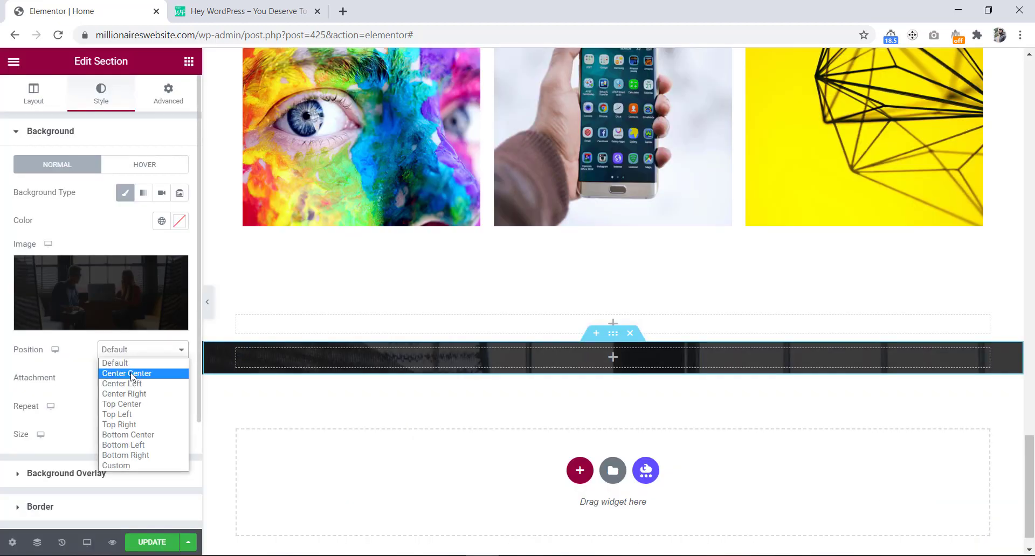
pyautogui.click(133, 375)
pyautogui.click(127, 381)
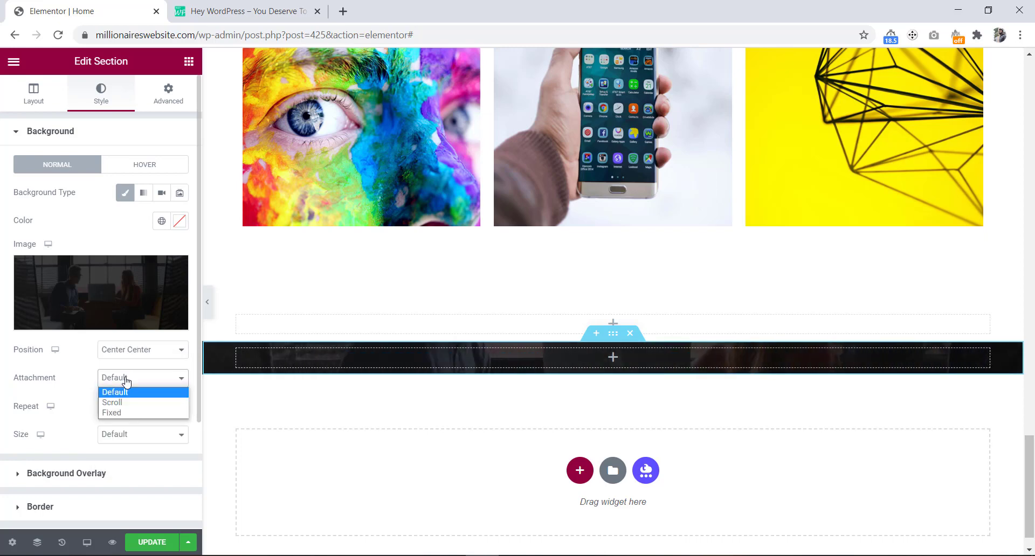
pyautogui.click(120, 386)
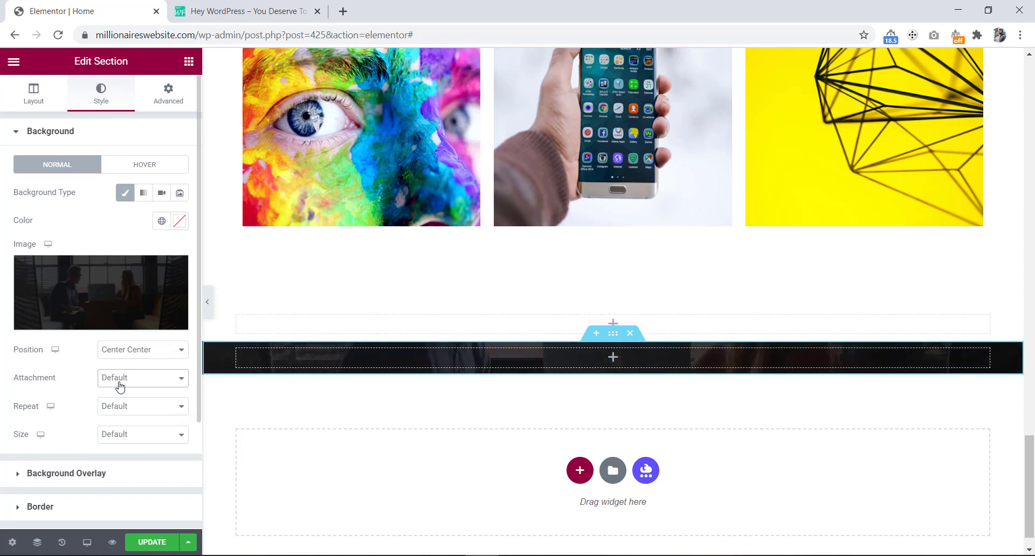
pyautogui.click(120, 411)
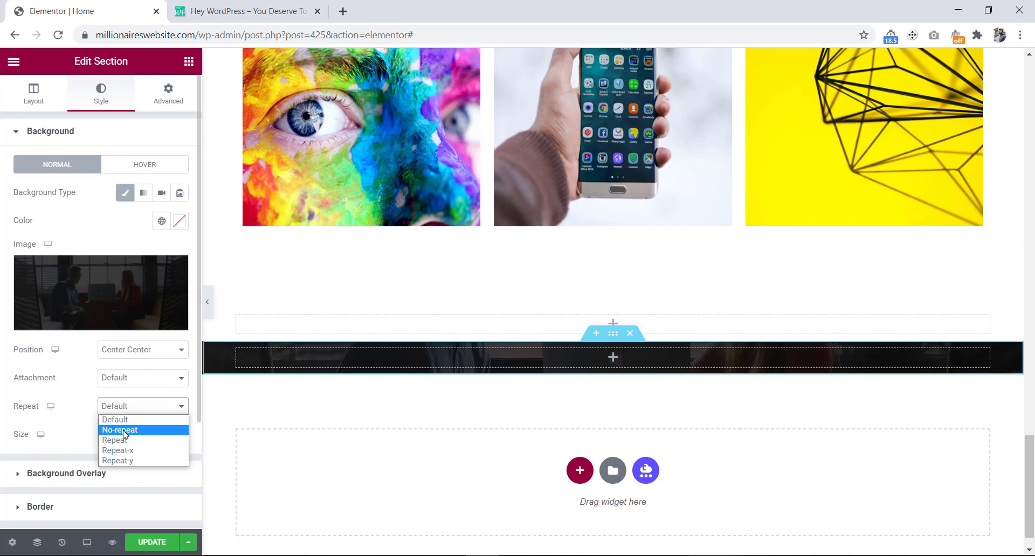
pyautogui.click(121, 431)
pyautogui.click(115, 436)
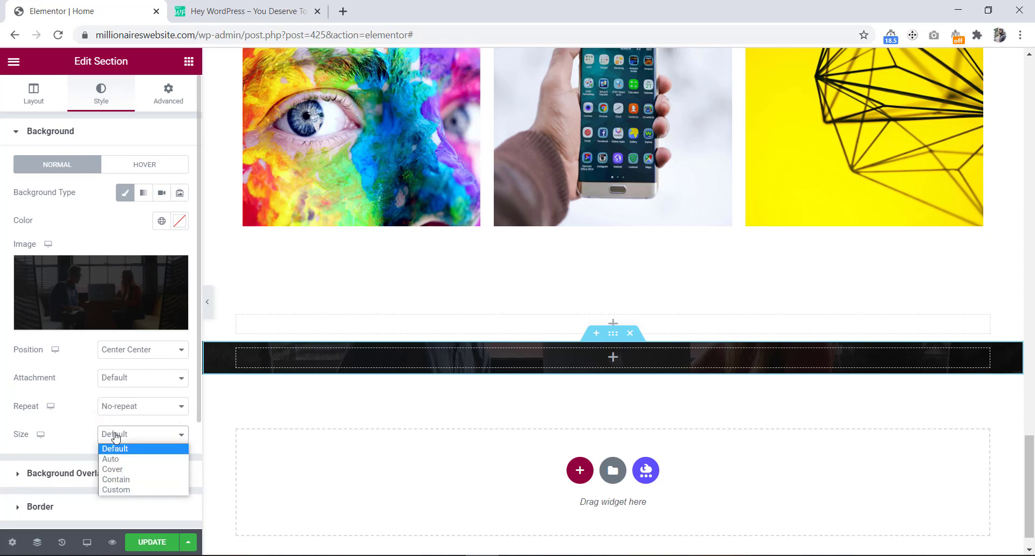
pyautogui.click(127, 470)
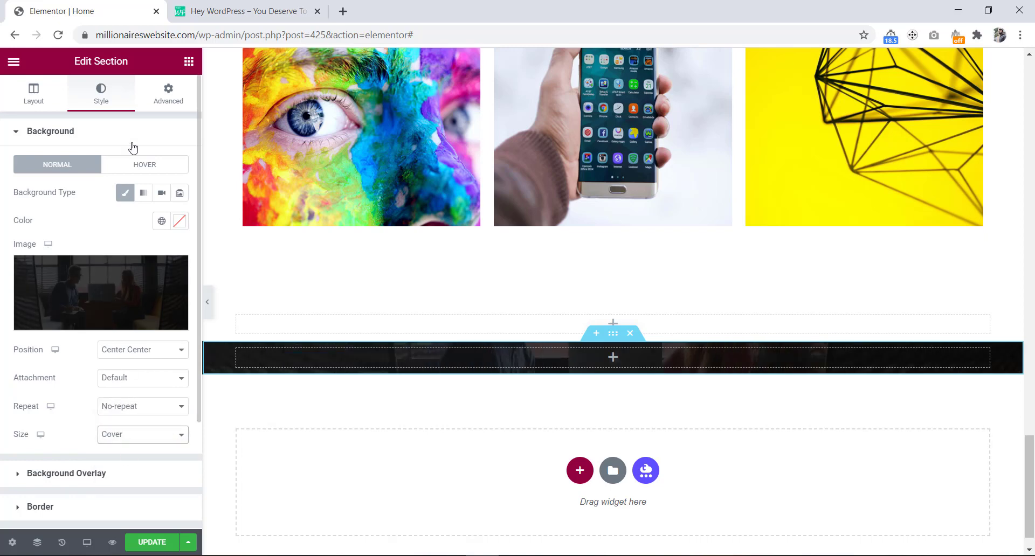
pyautogui.click(167, 97)
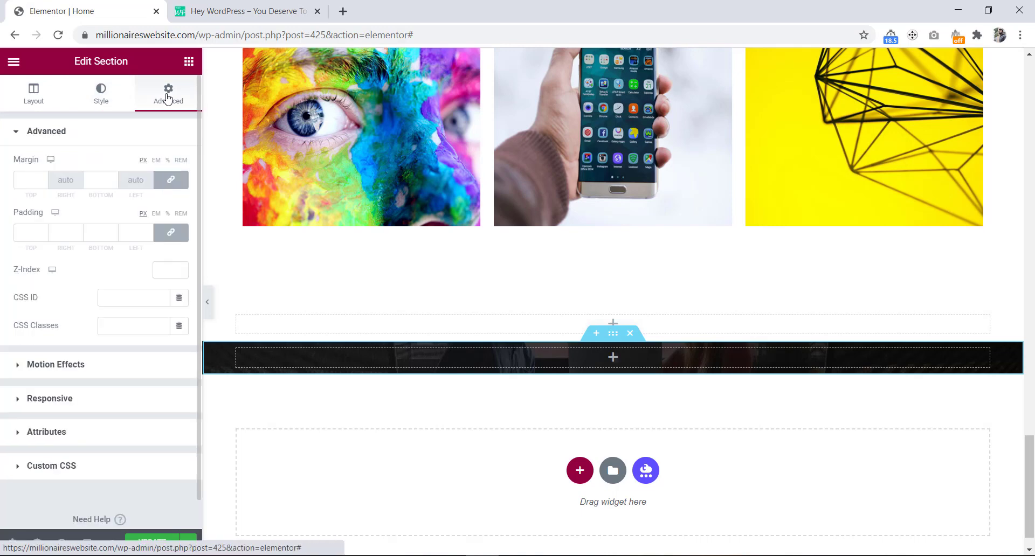
pyautogui.click(170, 240)
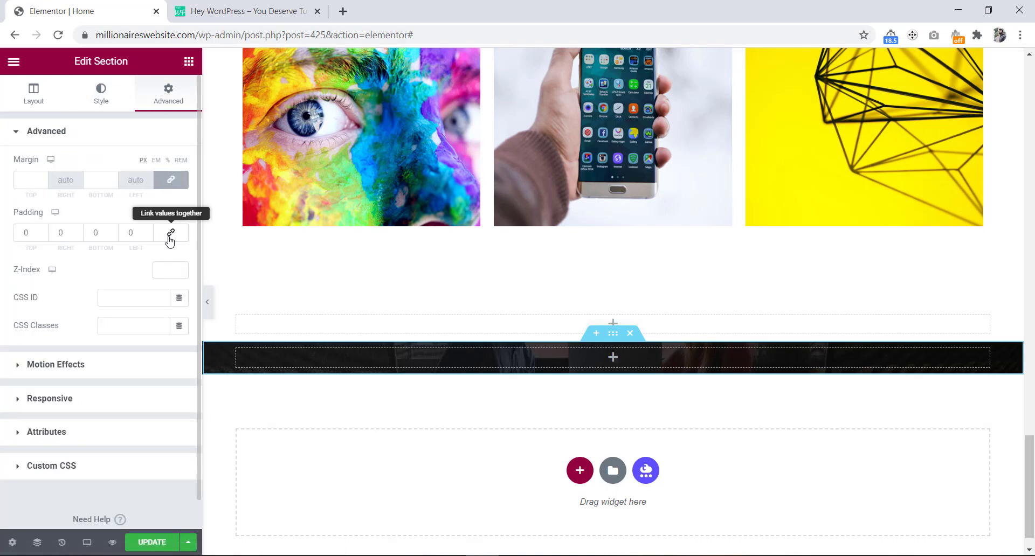
# - Draw marquee boxes in the mockup to measure the gaps above the title and below the dots
pyautogui.hotkey('alt', 'Tab')
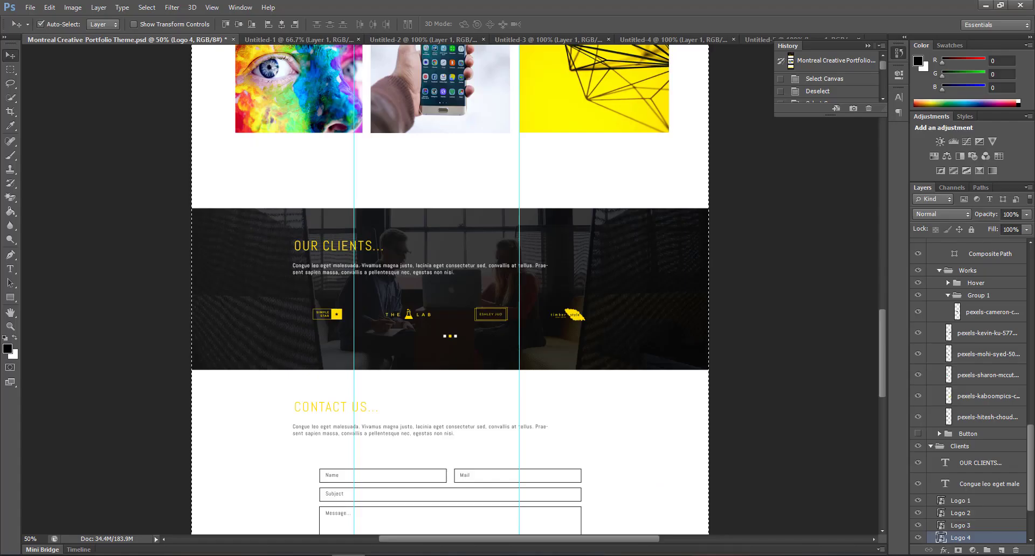
pyautogui.click(12, 72)
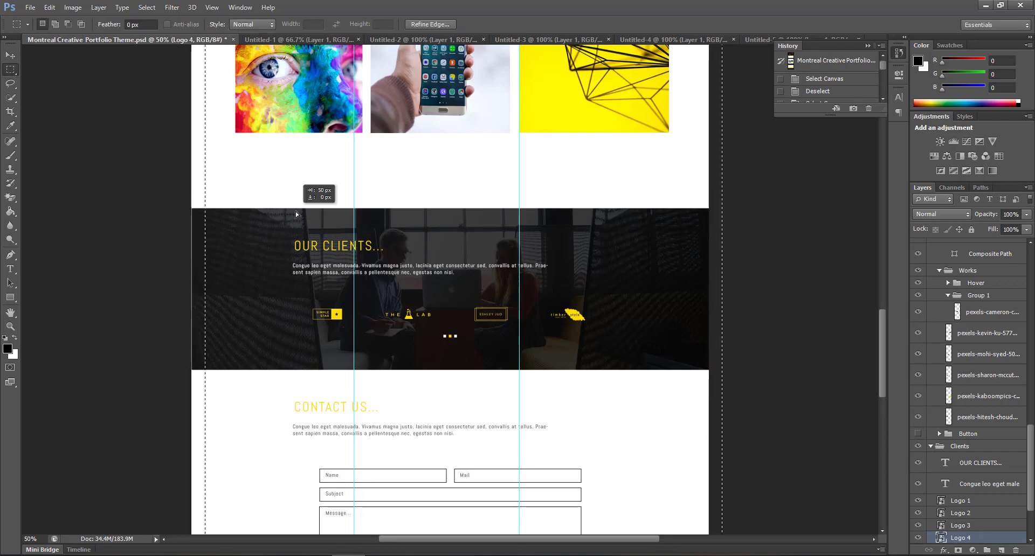
pyautogui.moveTo(273, 211); pyautogui.dragTo(339, 215)
pyautogui.click(196, 210)
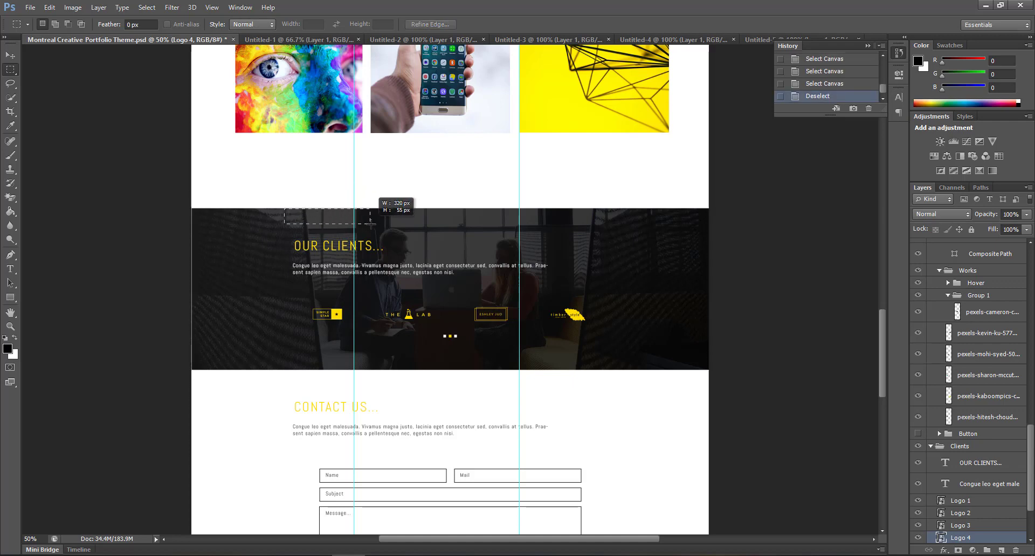
pyautogui.moveTo(371, 223); pyautogui.dragTo(384, 240)
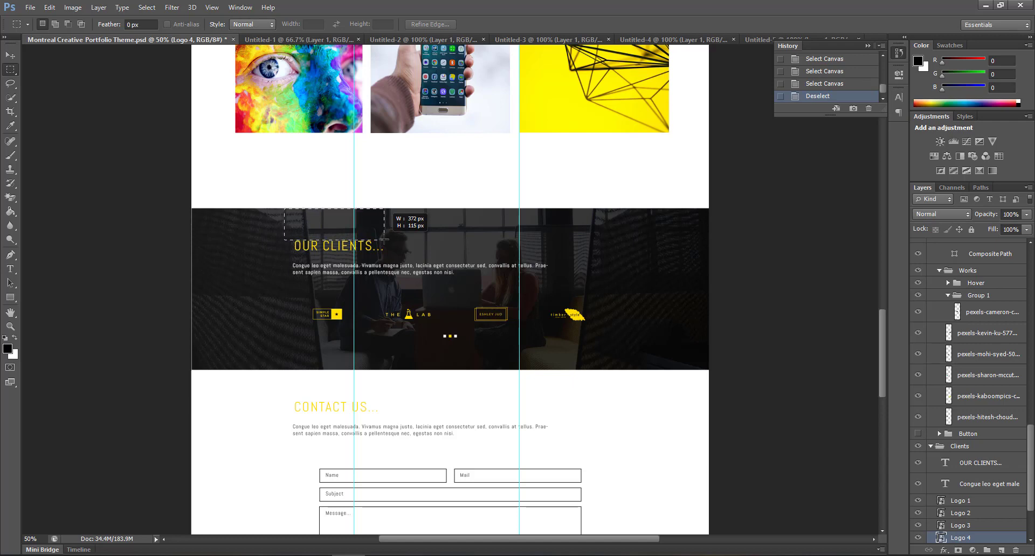
pyautogui.moveTo(384, 240); pyautogui.dragTo(384, 240)
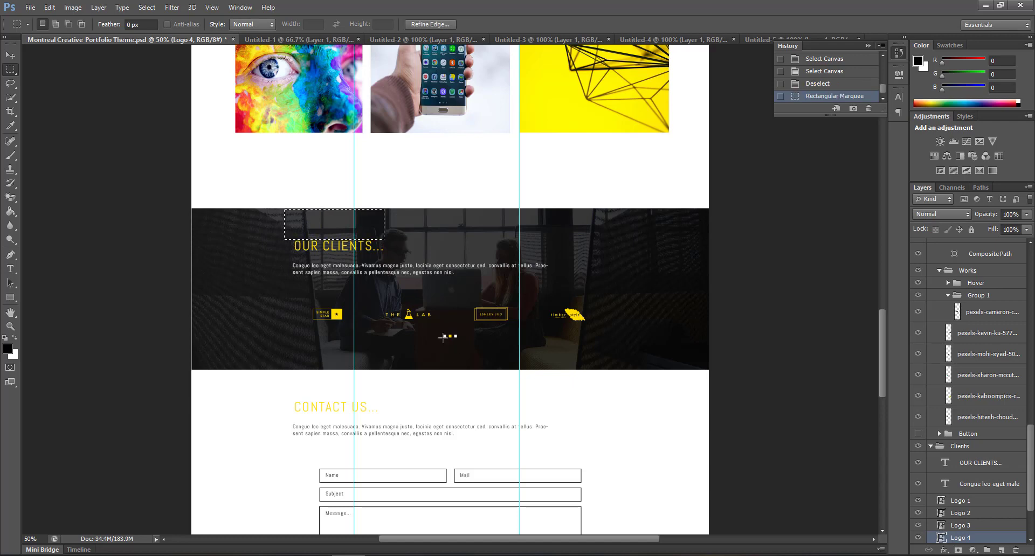
pyautogui.moveTo(443, 337); pyautogui.dragTo(501, 368)
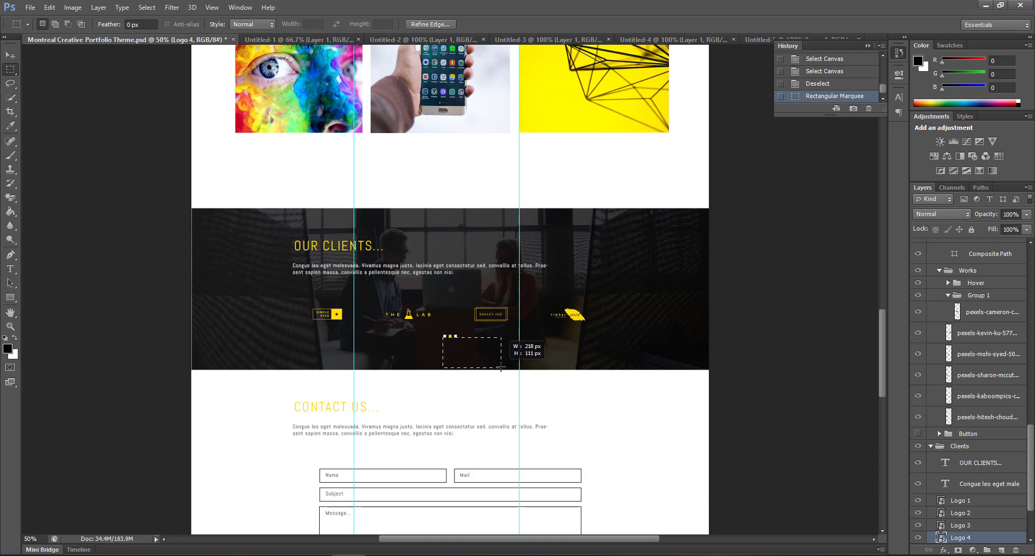
pyautogui.moveTo(501, 369); pyautogui.dragTo(502, 370)
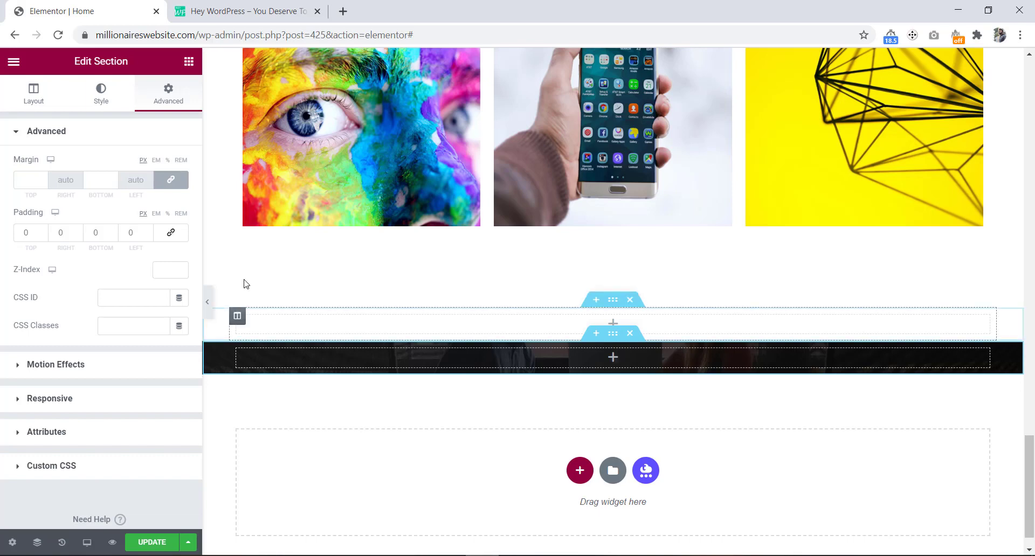
# - Set the dark section's top and bottom padding to 115 px
pyautogui.moveTo(29, 233); pyautogui.dragTo(14, 233)
pyautogui.write('115')
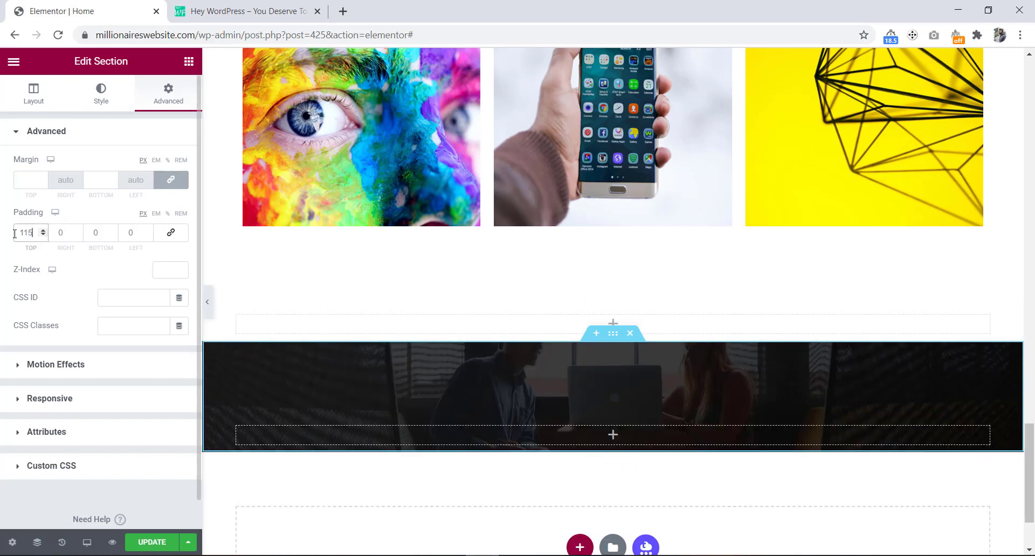
pyautogui.click(96, 233)
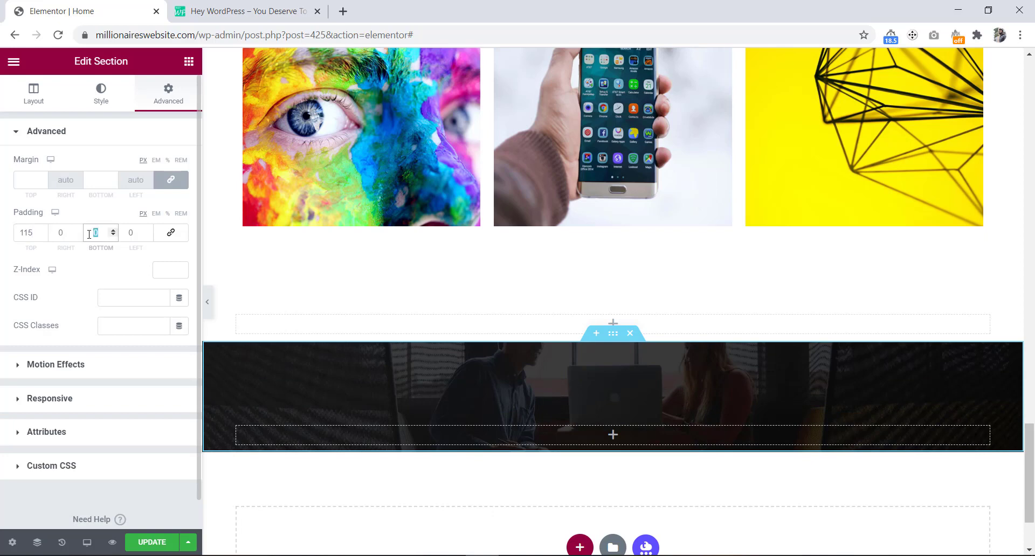
pyautogui.write('115')
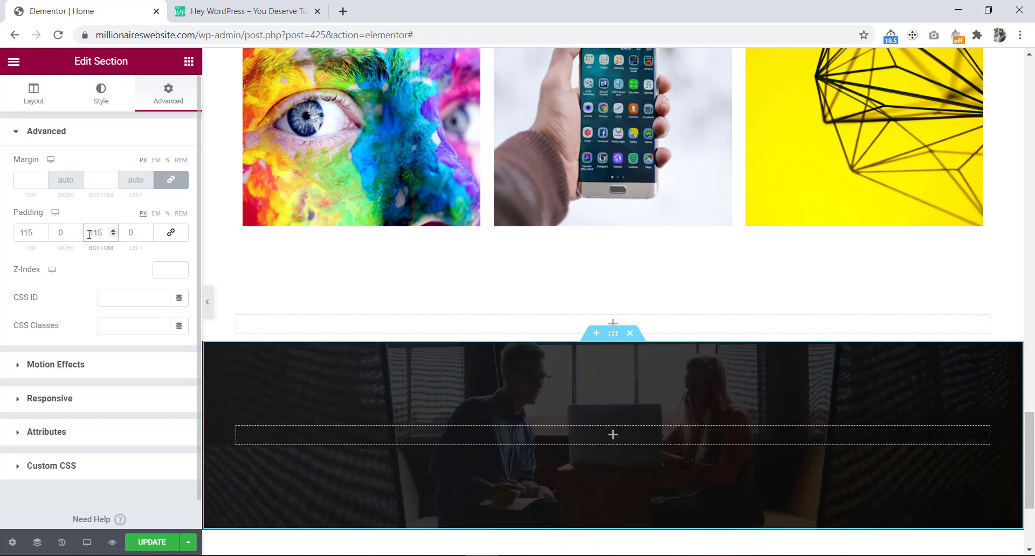
pyautogui.scroll(-2, 316, 383)
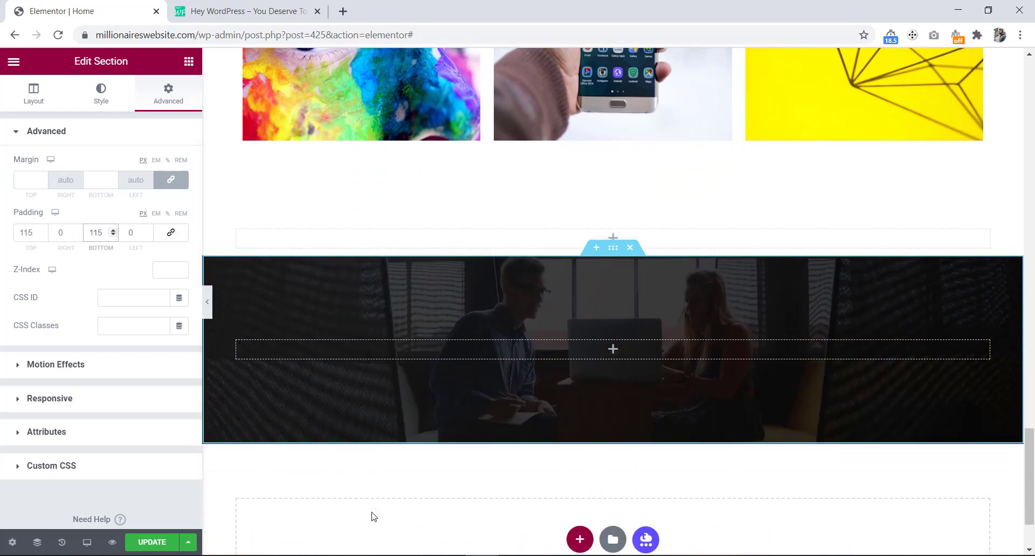
pyautogui.hotkey('alt', 'Tab')
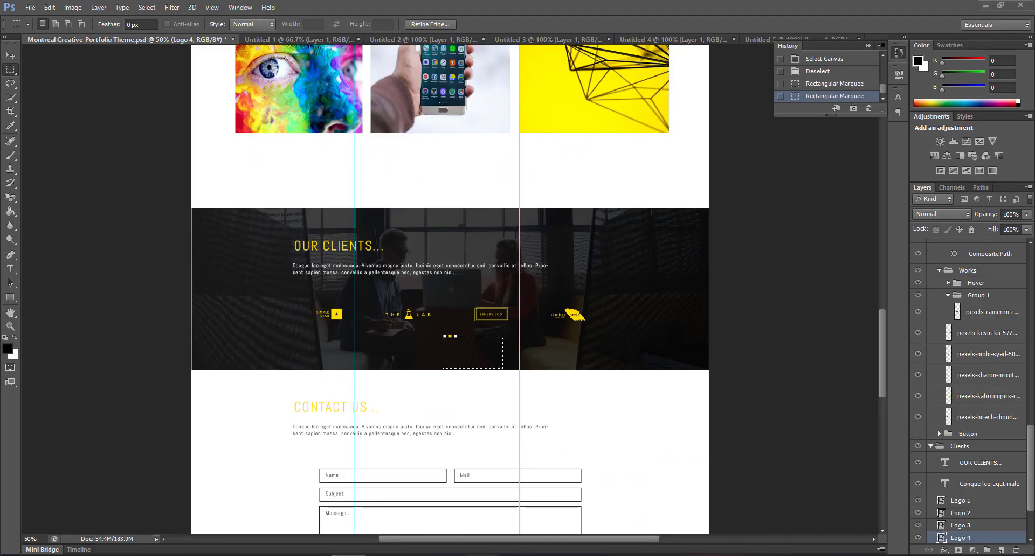
pyautogui.hotkey('alt', 'Tab')
# - Copy the WORKS SO FAR... heading and paste it into the dark section's empty column
pyautogui.scroll(4, 445, 317)
pyautogui.scroll(4, 334, 309)
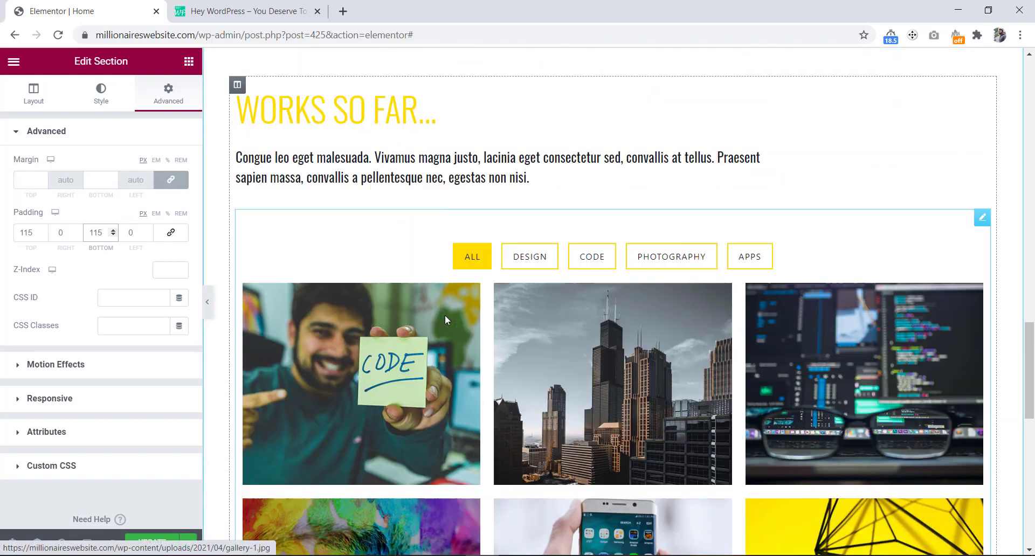
pyautogui.scroll(3, 334, 308)
pyautogui.moveTo(335, 110)
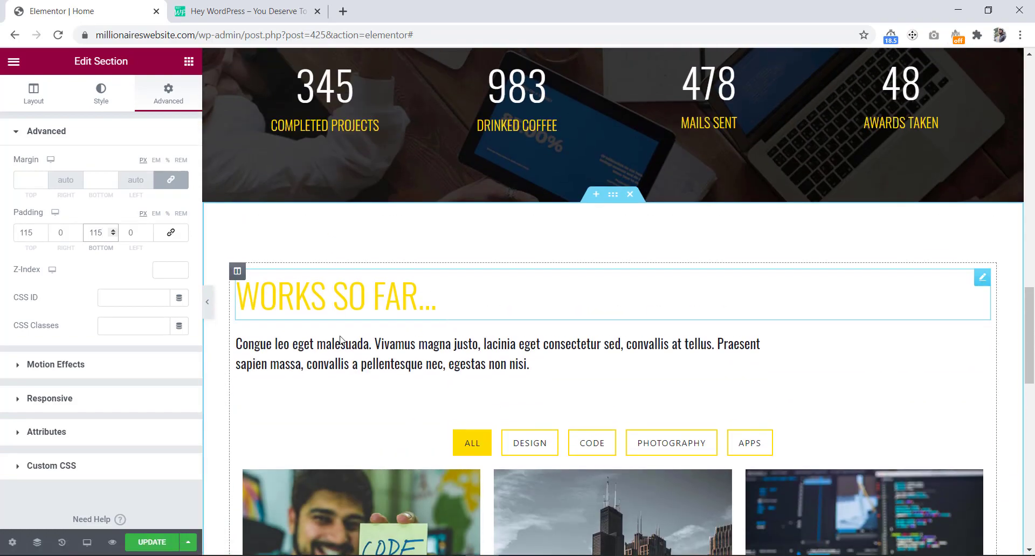
pyautogui.rightClick(356, 302)
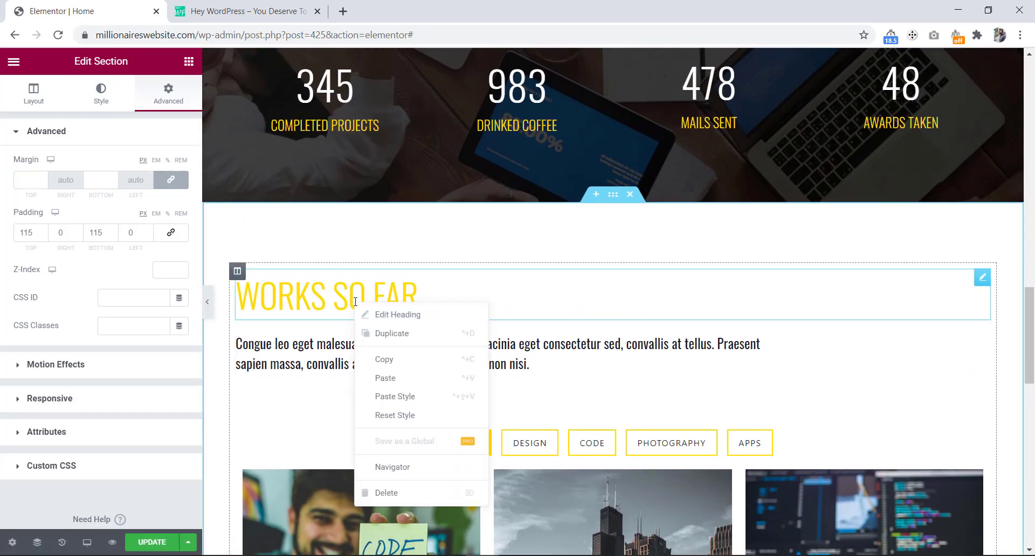
pyautogui.click(384, 359)
pyautogui.scroll(-7, 384, 358)
pyautogui.scroll(-8, 384, 359)
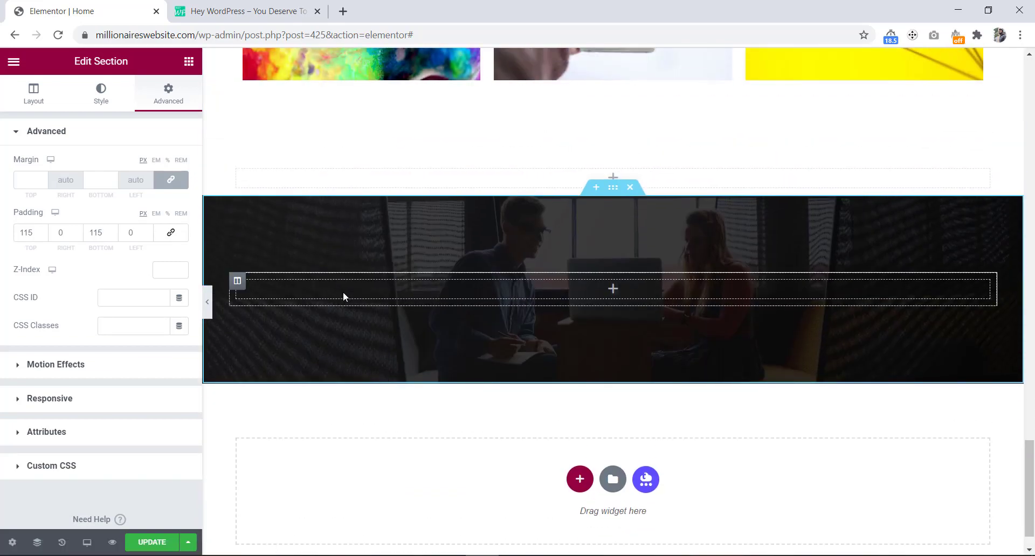
pyautogui.rightClick(343, 292)
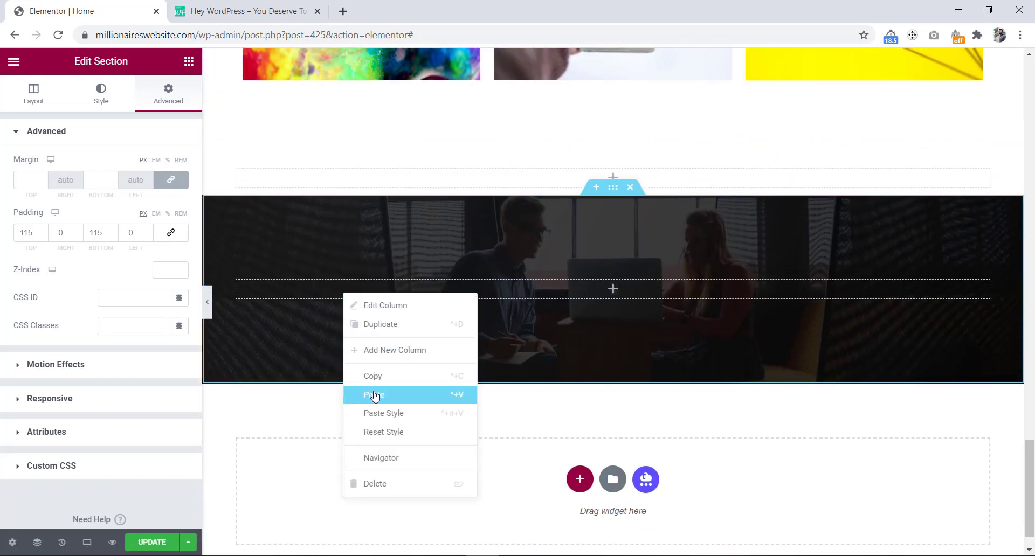
pyautogui.click(375, 396)
pyautogui.hotkey('alt', 'Tab')
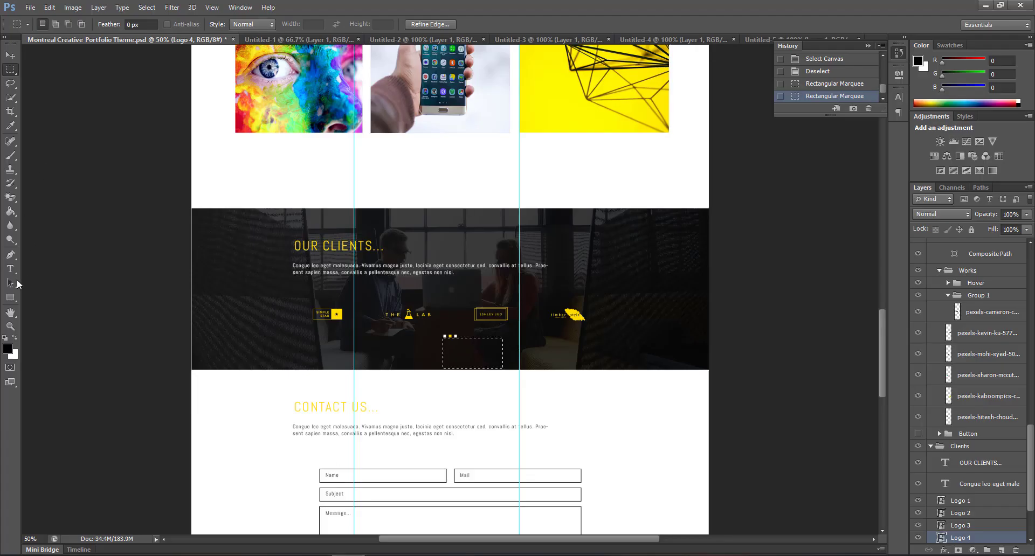
# - Select and copy the OUR CLIENTS... title text in the mockup with the Type tool
pyautogui.click(10, 269)
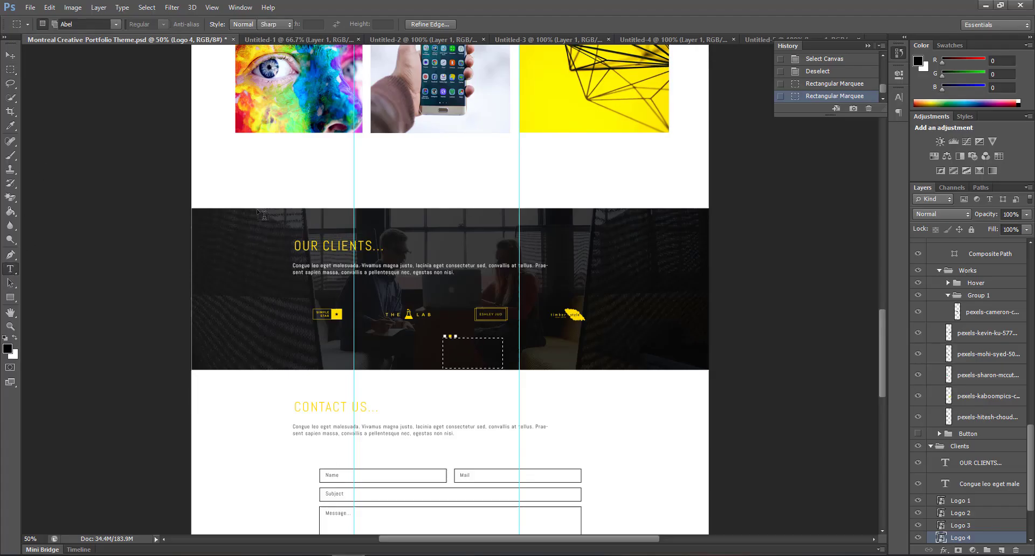
pyautogui.tripleClick(328, 244)
pyautogui.hotkey('ctrl', 'c')
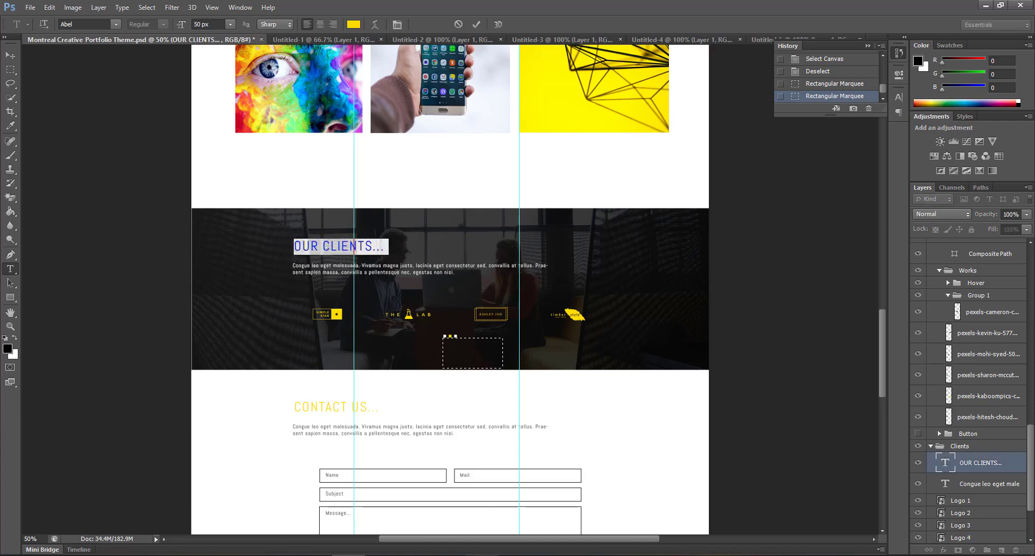
pyautogui.hotkey('alt', 'Tab')
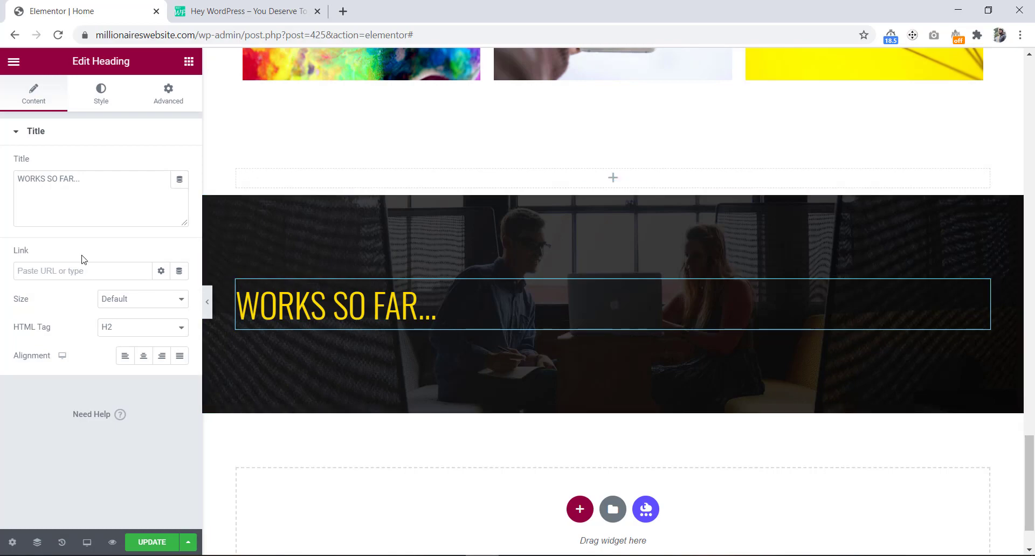
# - Replace the pasted heading's title with the OUR CLIENTS... text
pyautogui.moveTo(85, 186); pyautogui.dragTo(23, 187)
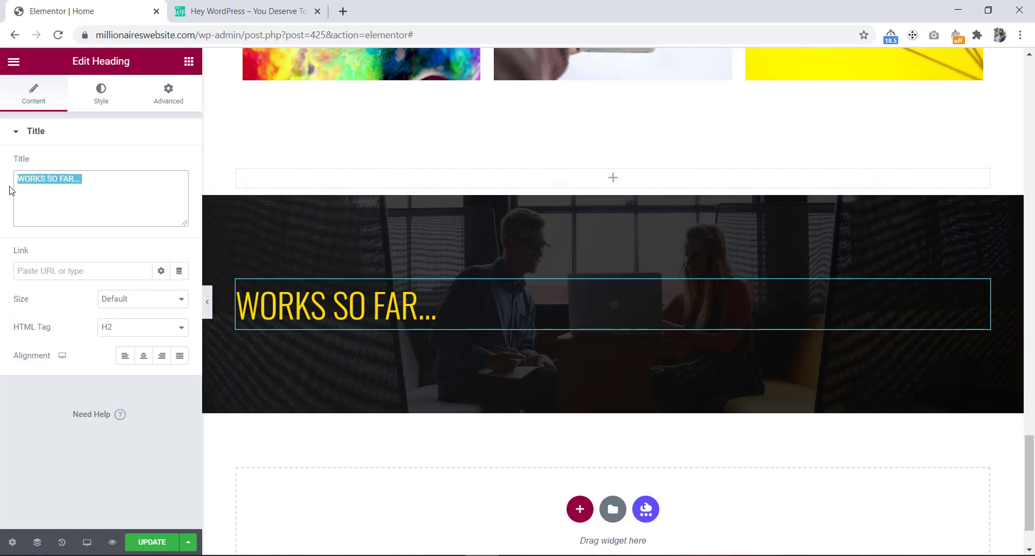
pyautogui.hotkey('ctrl', 'v')
pyautogui.scroll(10, 280, 220)
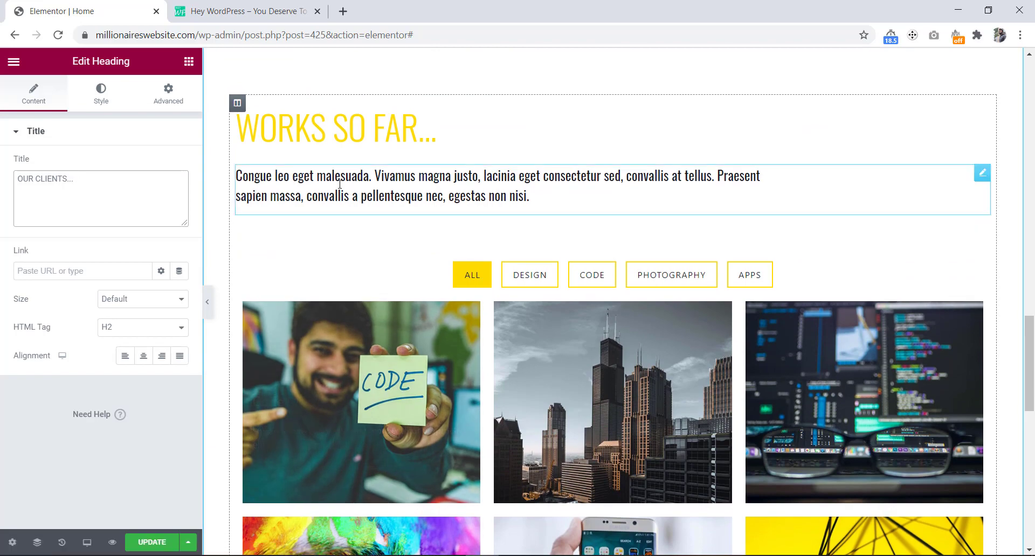
# - Copy the Works paragraph widget and paste it below the OUR CLIENTS... heading
pyautogui.rightClick(339, 188)
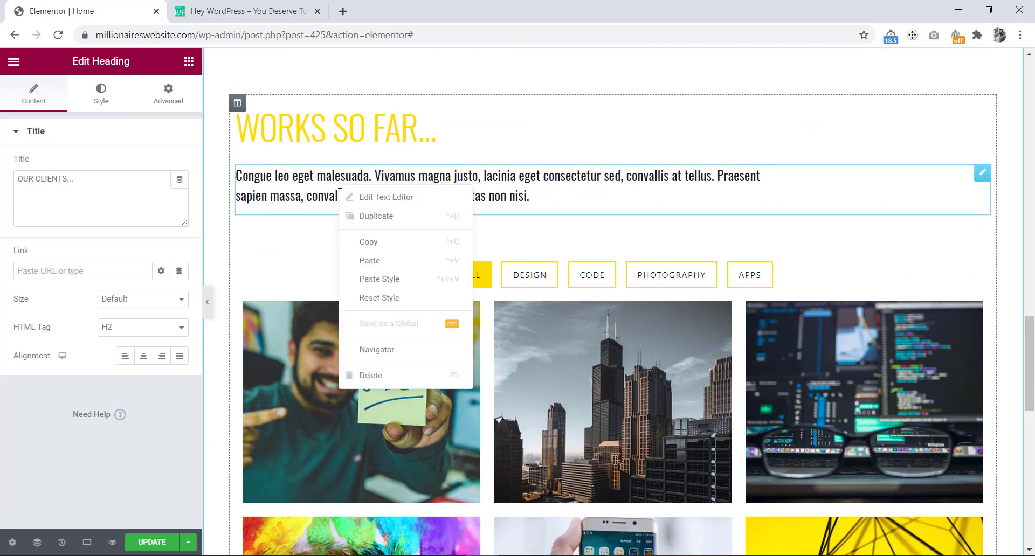
pyautogui.click(366, 251)
pyautogui.scroll(-10, 365, 253)
pyautogui.rightClick(356, 237)
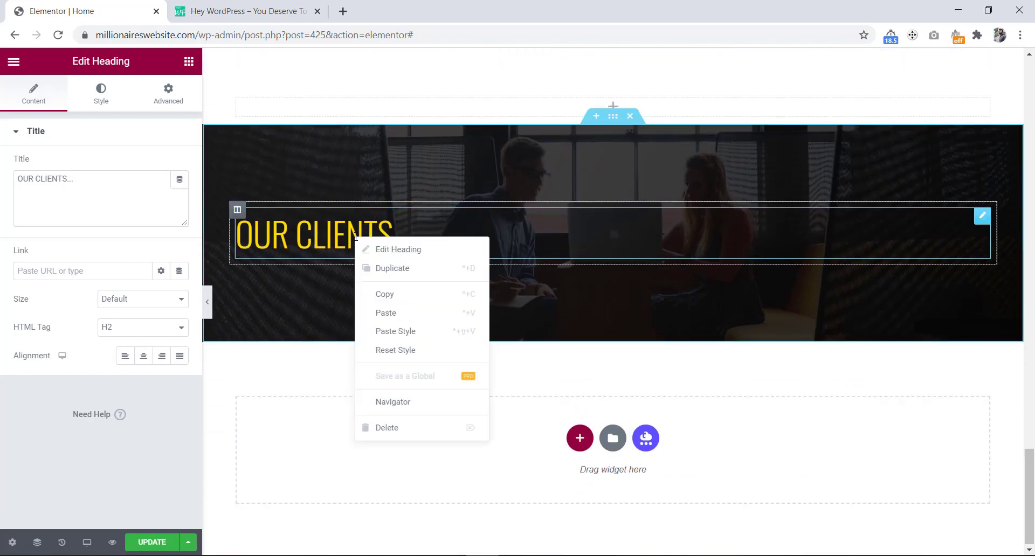
pyautogui.click(383, 313)
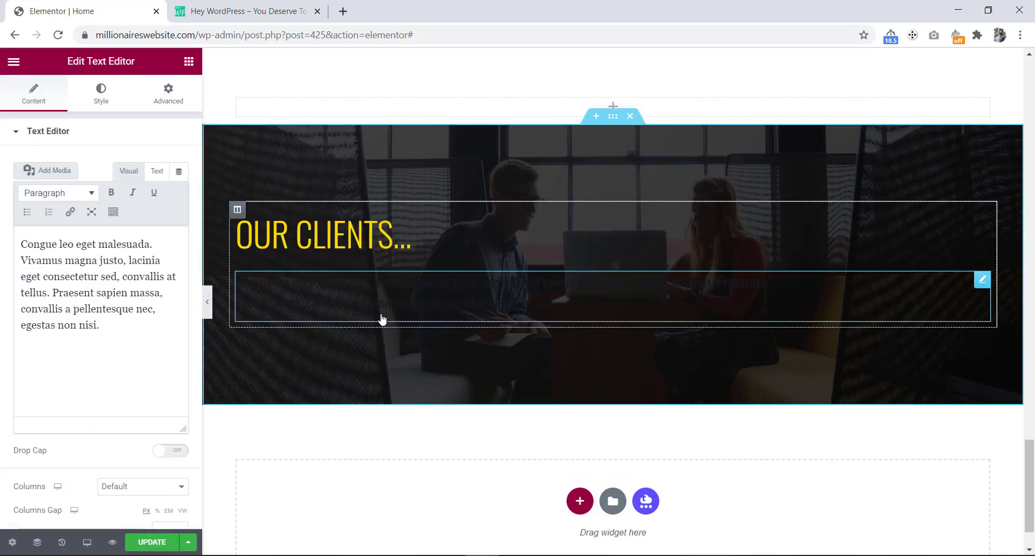
pyautogui.hotkey('alt', 'Tab')
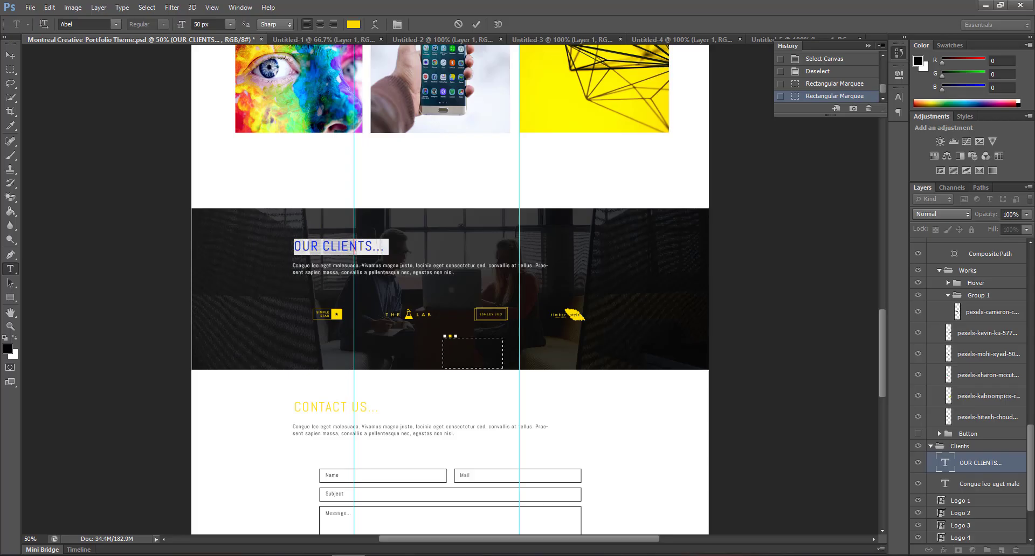
# - Scroll through the mockup's clients section to compare it with the page
pyautogui.scroll(2, 312, 282)
pyautogui.scroll(3, 311, 281)
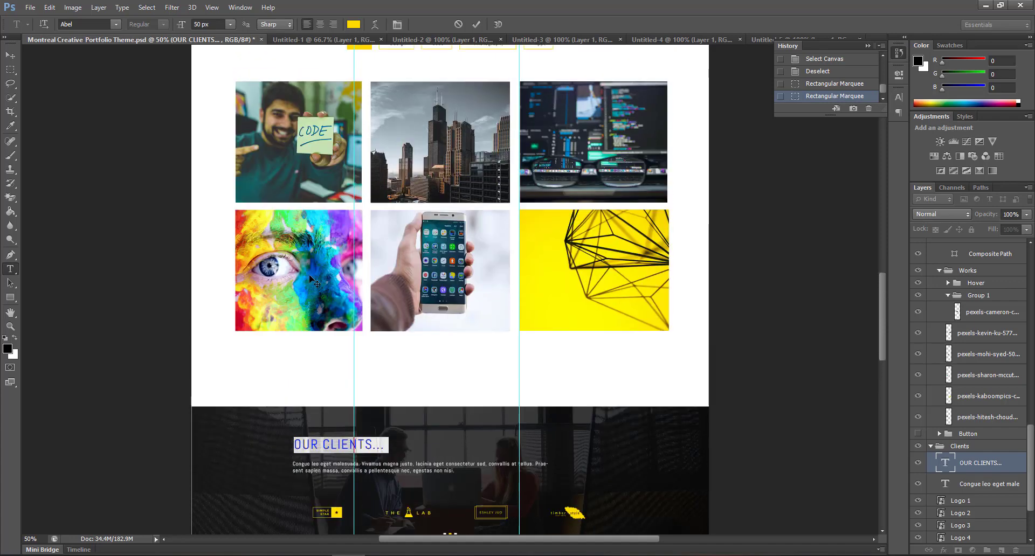
pyautogui.scroll(3, 310, 278)
pyautogui.scroll(2, 311, 280)
pyautogui.scroll(-3, 312, 280)
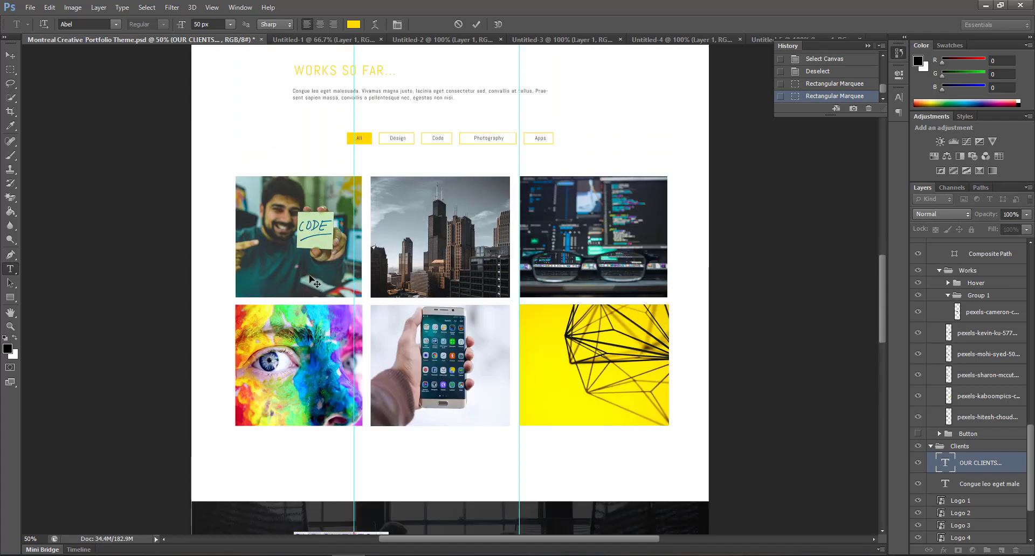
pyautogui.scroll(-4, 311, 281)
pyautogui.scroll(-3, 312, 280)
pyautogui.scroll(-2, 312, 280)
pyautogui.scroll(-1, 310, 278)
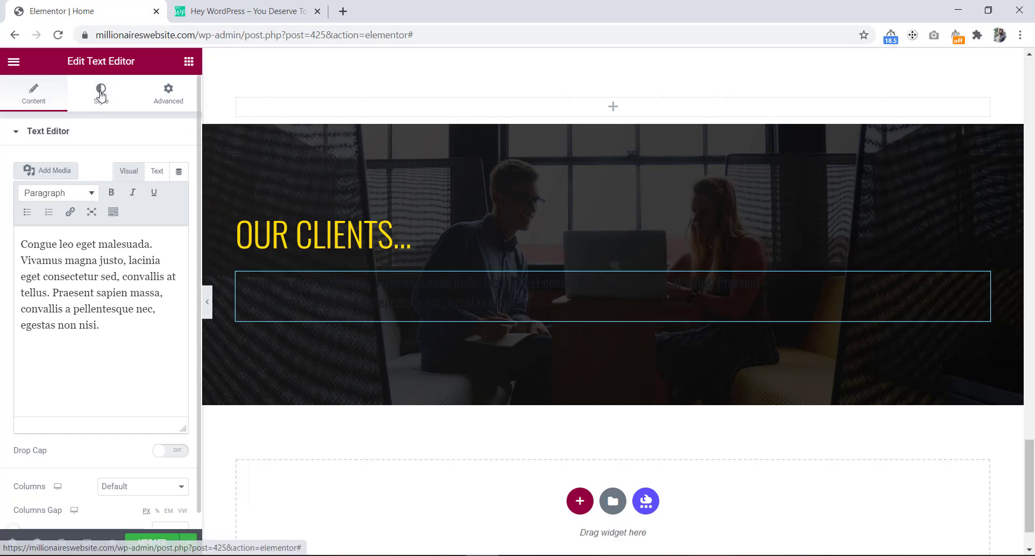
# - Set the clients paragraph text colour to white
pyautogui.click(101, 94)
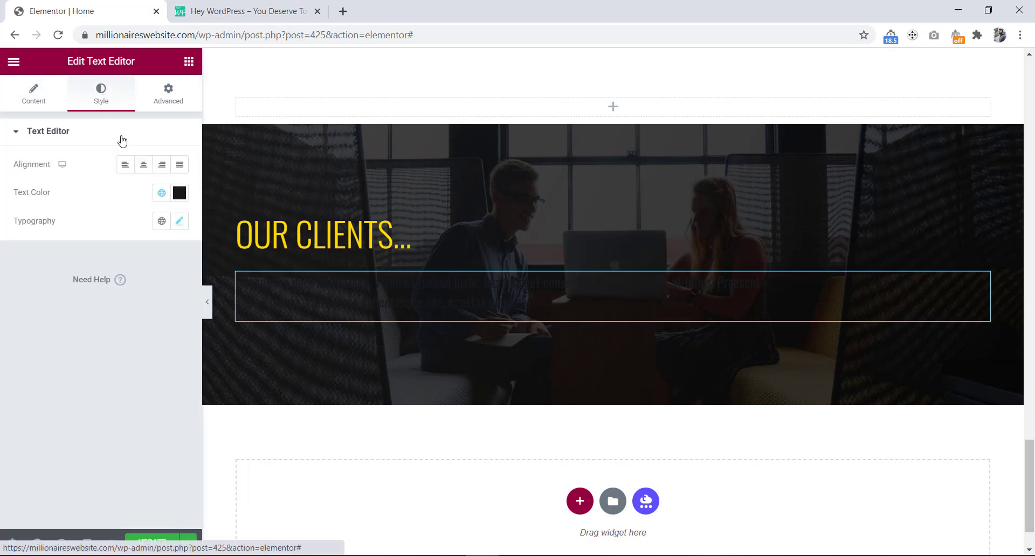
pyautogui.click(180, 192)
pyautogui.moveTo(113, 248)
pyautogui.mouseDown()
pyautogui.moveTo(65, 286)
pyautogui.moveTo(3, 239)
pyautogui.mouseUp()
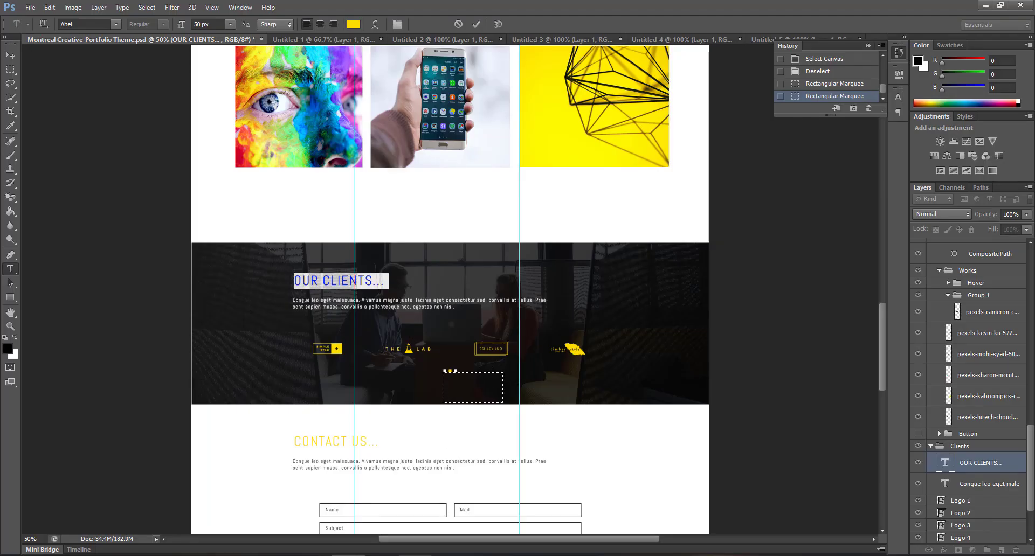
pyautogui.click(986, 5)
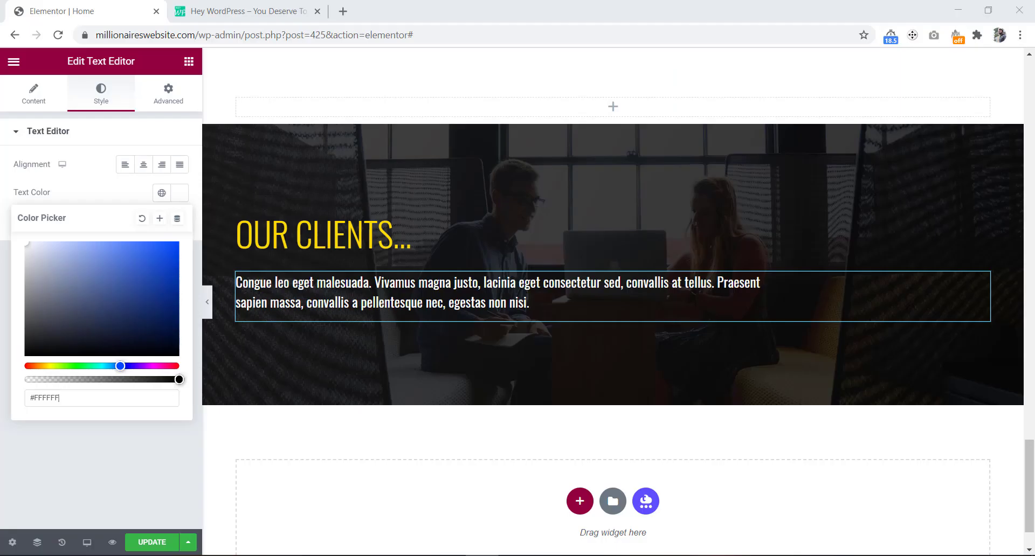
# - Search widgets for 'image' and drag an Image Carousel below the clients paragraph
pyautogui.click(188, 63)
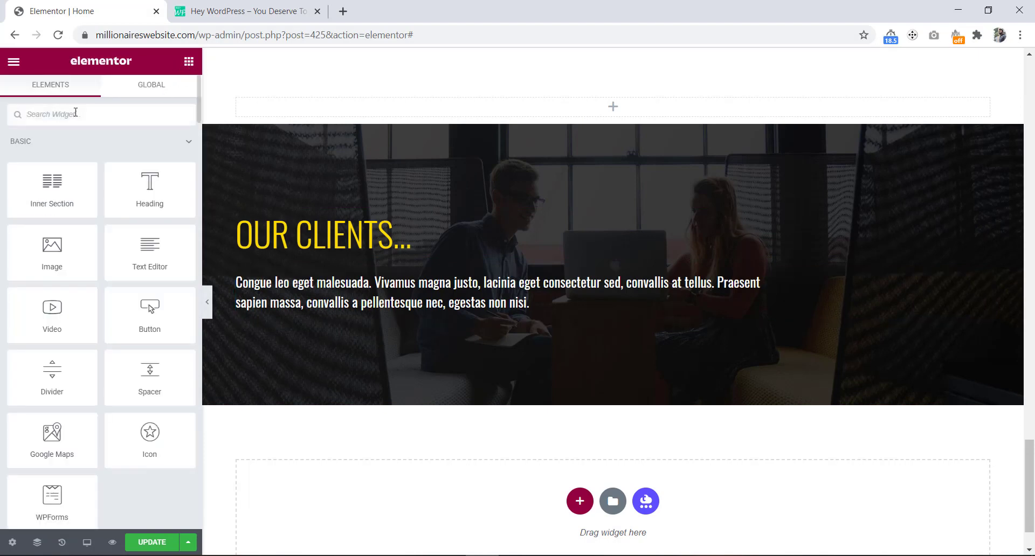
pyautogui.write('image')
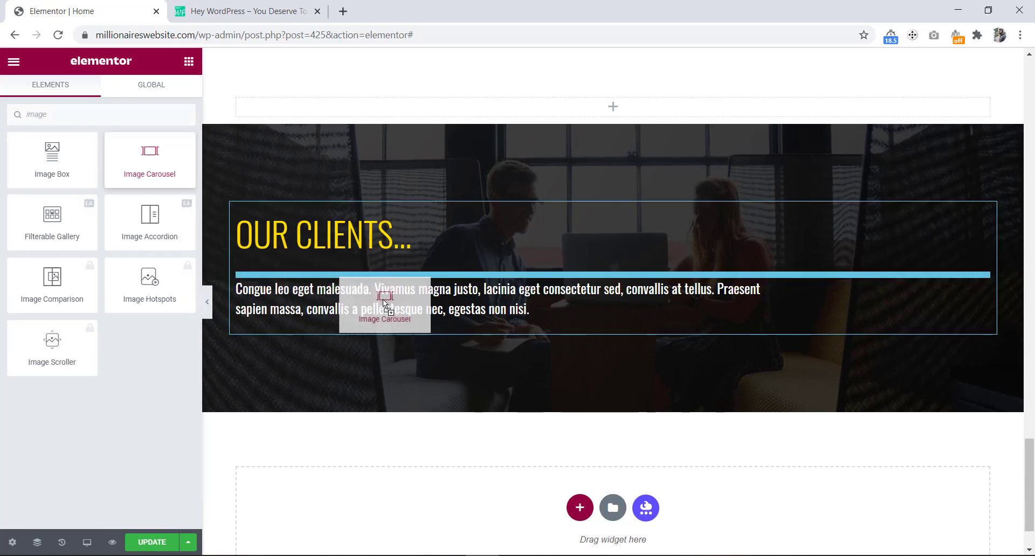
pyautogui.moveTo(320, 296); pyautogui.dragTo(395, 313)
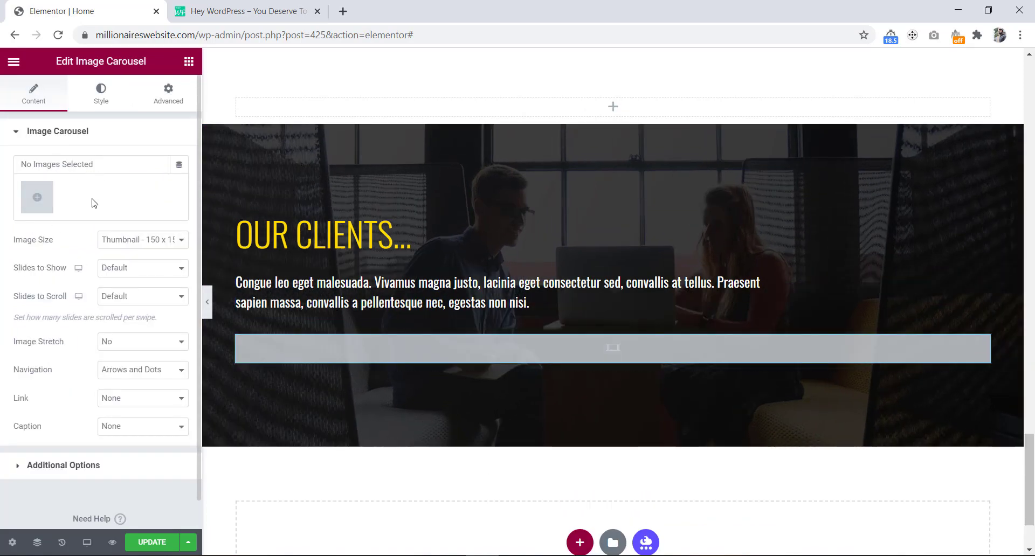
# - Upload the four client logo PNGs (Simple Star, The Lab, Eshley Jud, Timber Style) and create a gallery from them
pyautogui.click(37, 204)
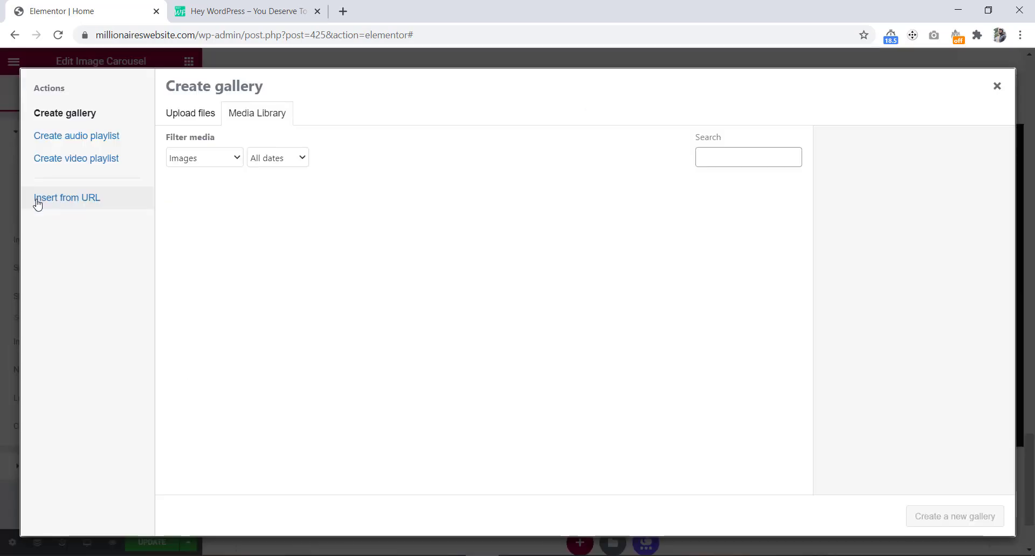
pyautogui.click(191, 115)
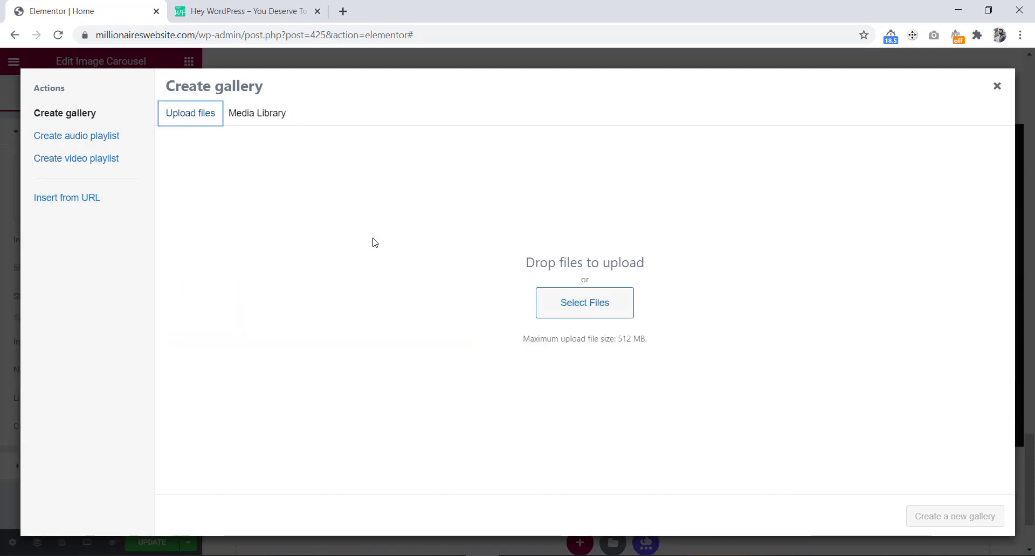
pyautogui.click(587, 311)
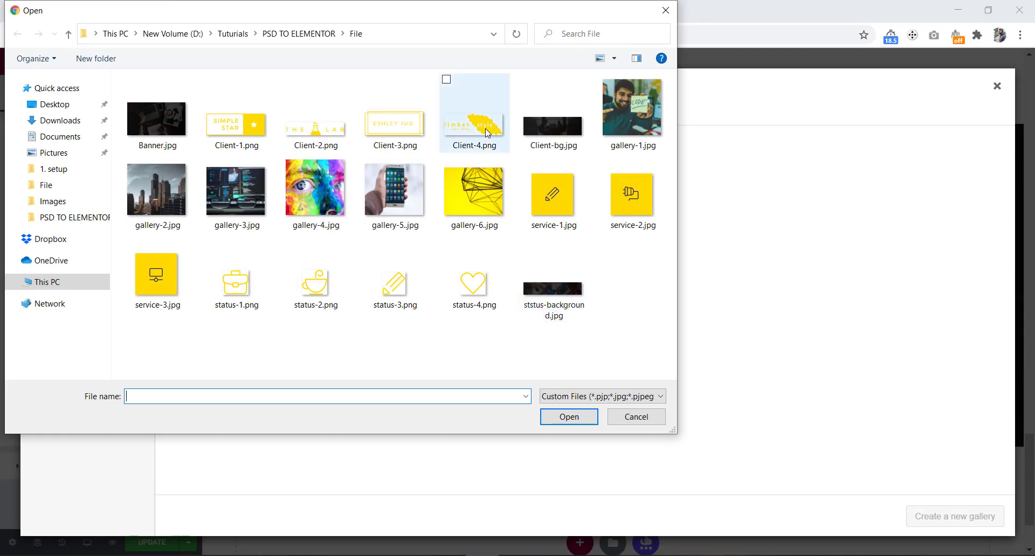
pyautogui.click(504, 111)
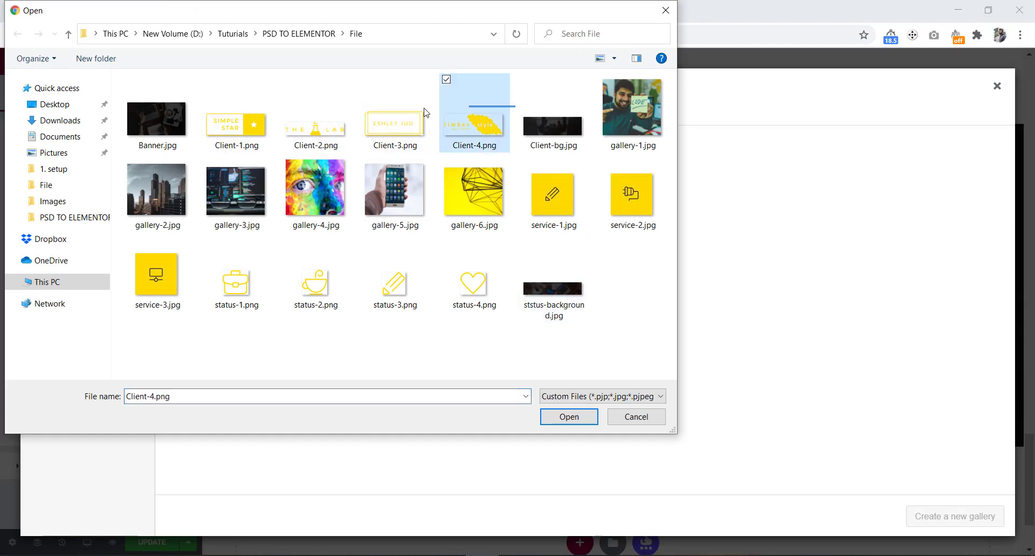
pyautogui.moveTo(400, 111); pyautogui.dragTo(201, 129)
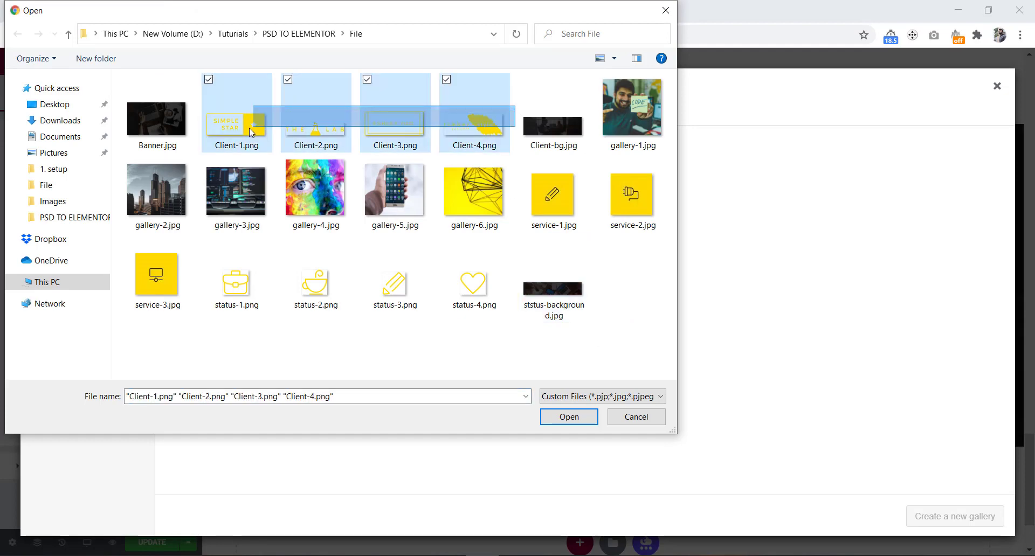
pyautogui.click(588, 420)
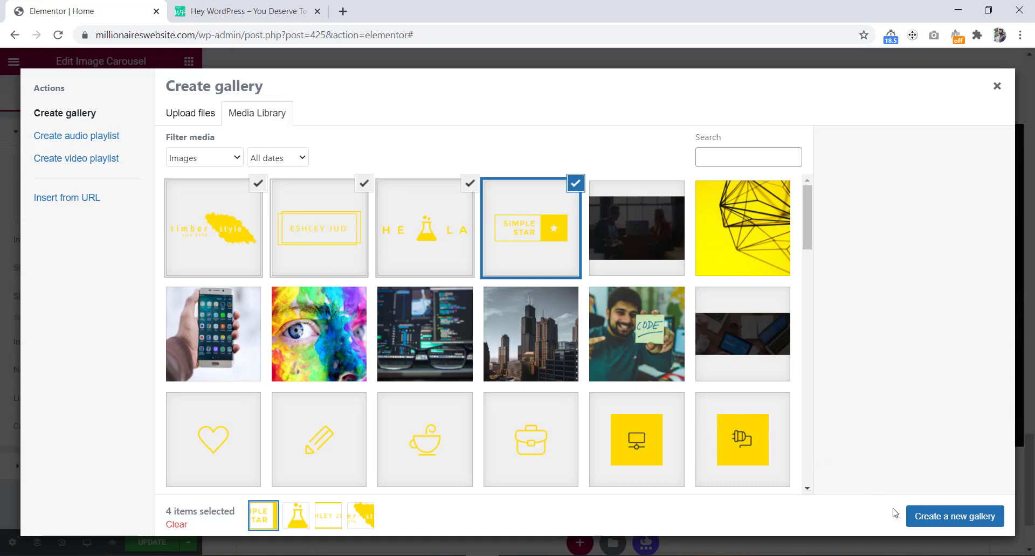
pyautogui.click(942, 519)
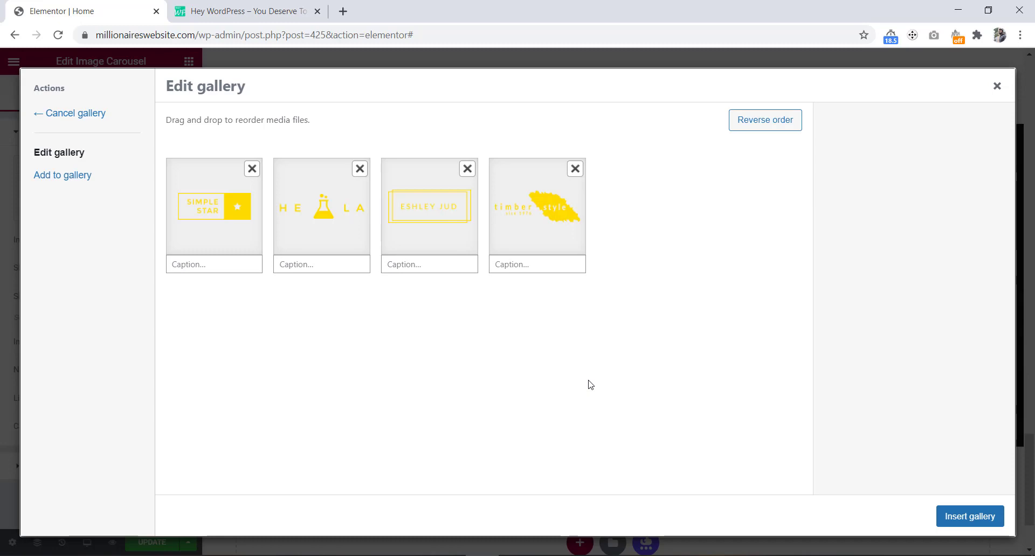
# - Insert the four-logo gallery into the carousel and set Image Size to Full
pyautogui.click(981, 522)
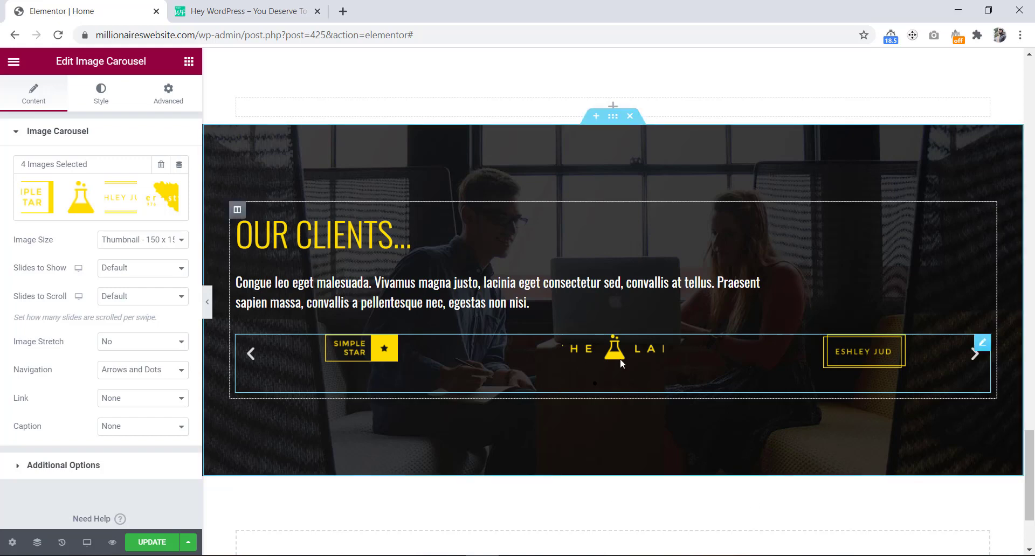
pyautogui.click(139, 240)
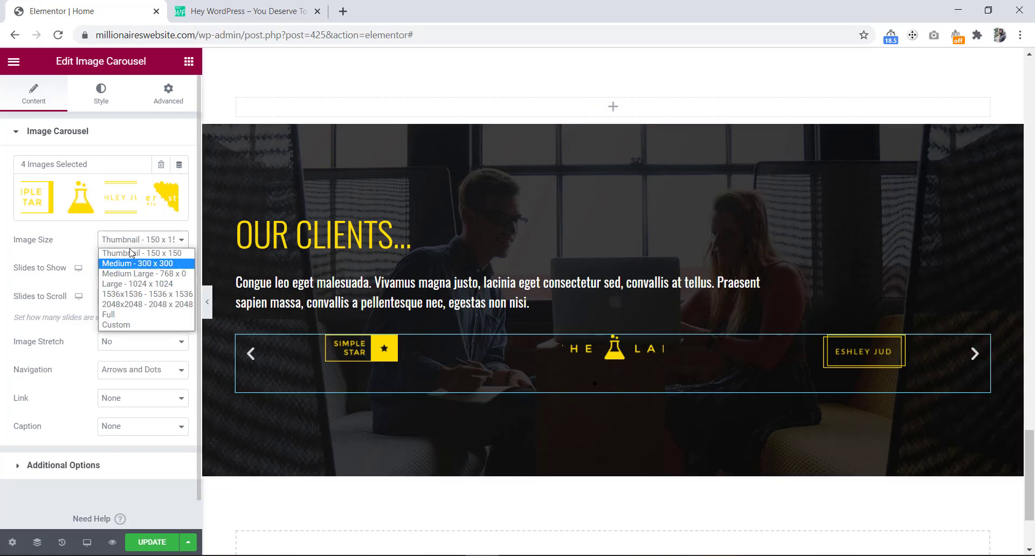
pyautogui.click(143, 241)
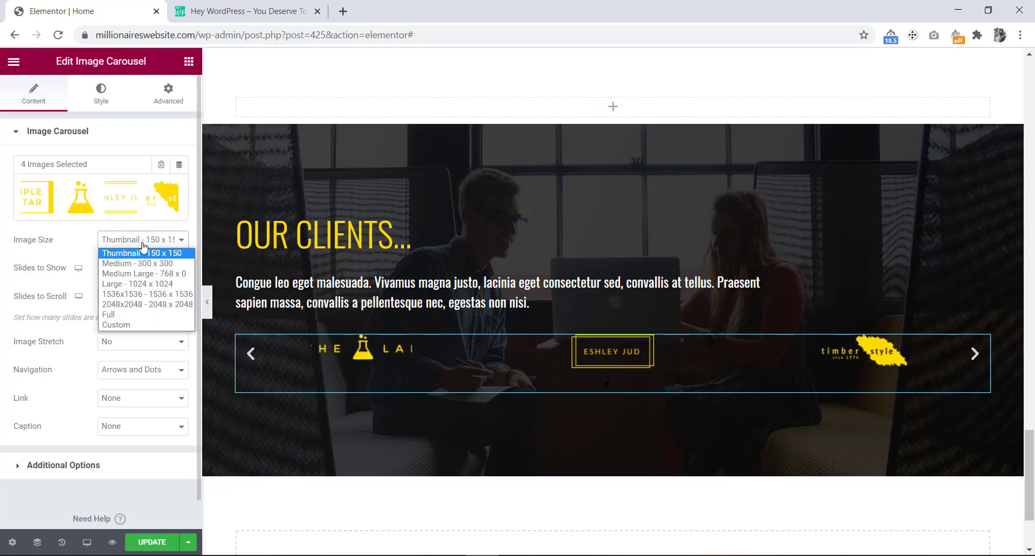
pyautogui.click(130, 315)
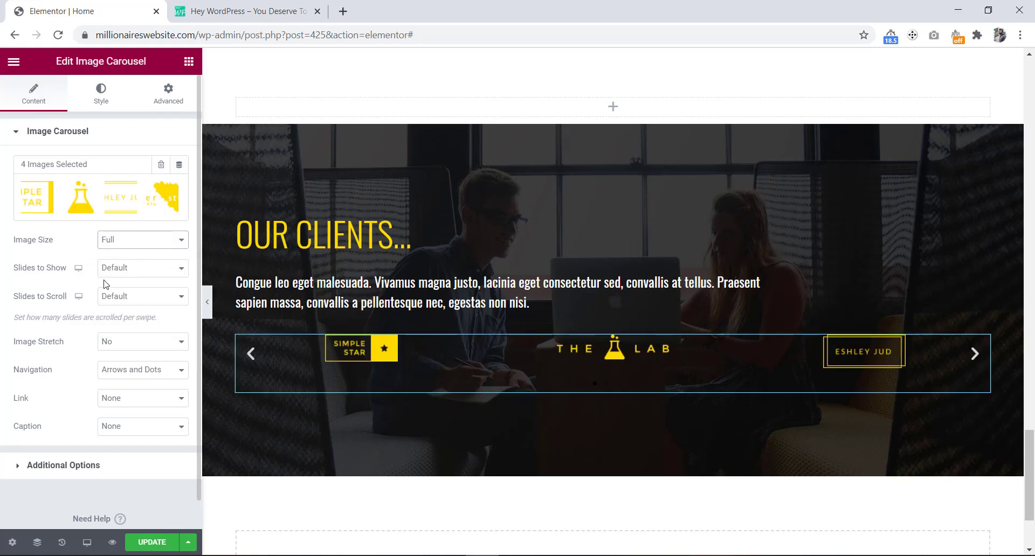
# - Set Slides to Show to 4, Slides to Scroll to 1, and Navigation to Dots
pyautogui.click(116, 268)
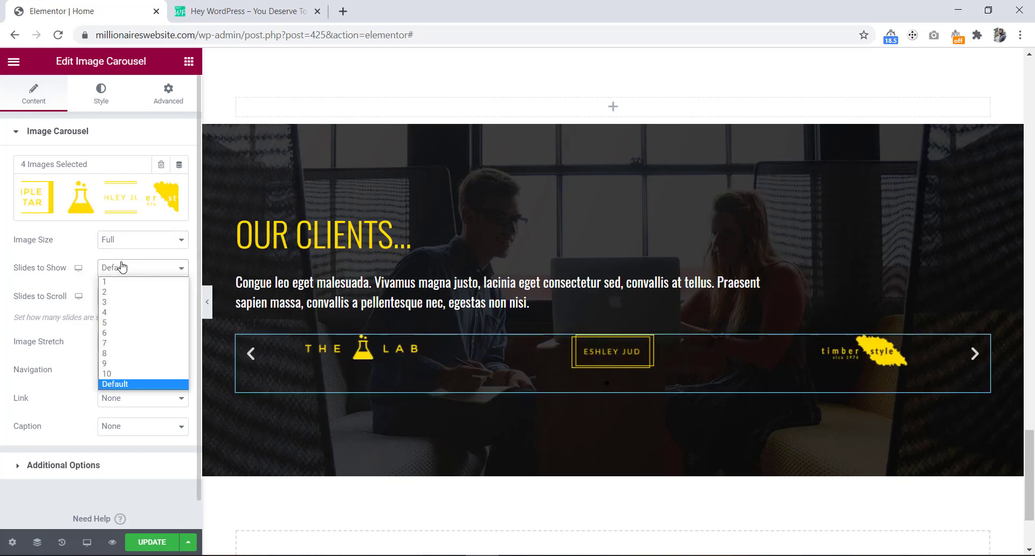
pyautogui.click(116, 313)
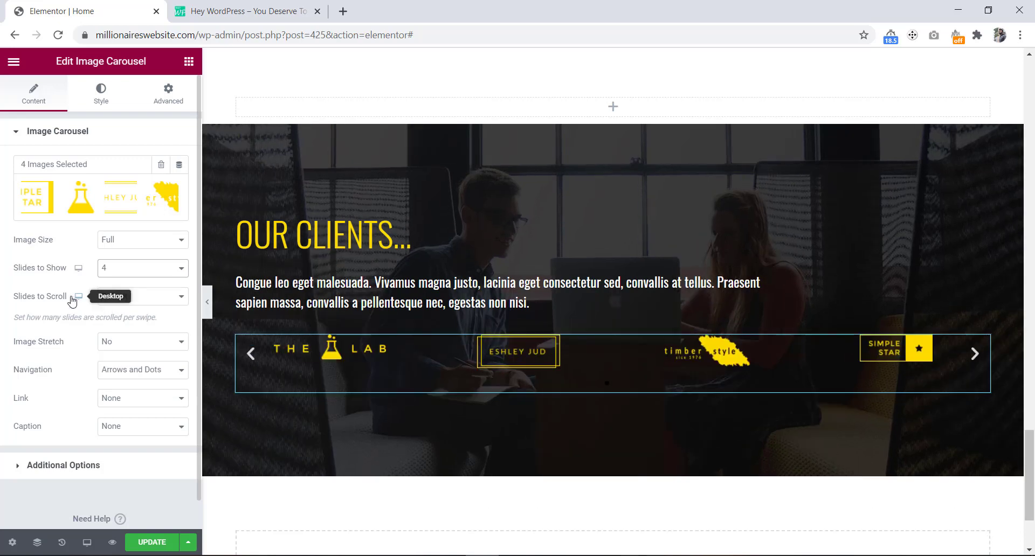
pyautogui.click(117, 298)
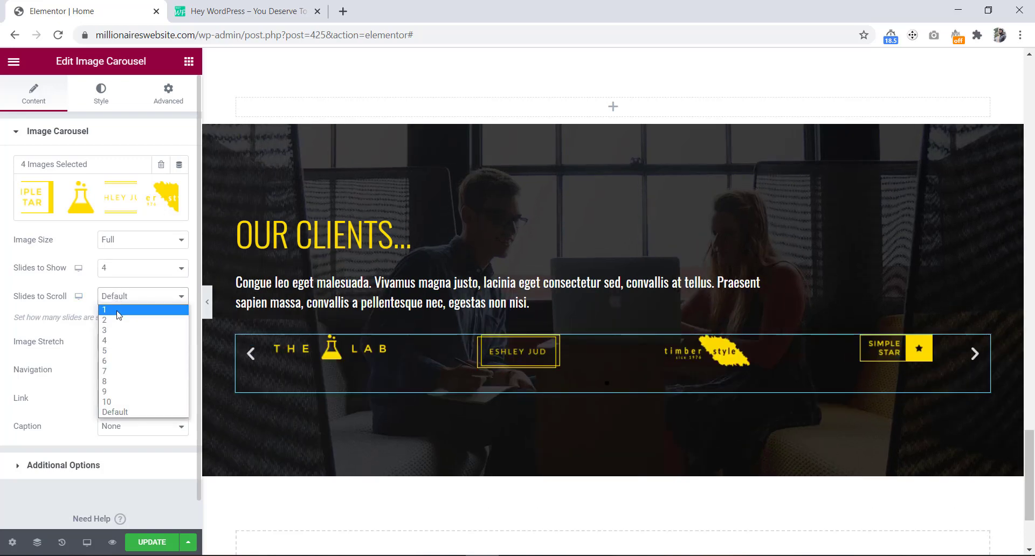
pyautogui.click(119, 312)
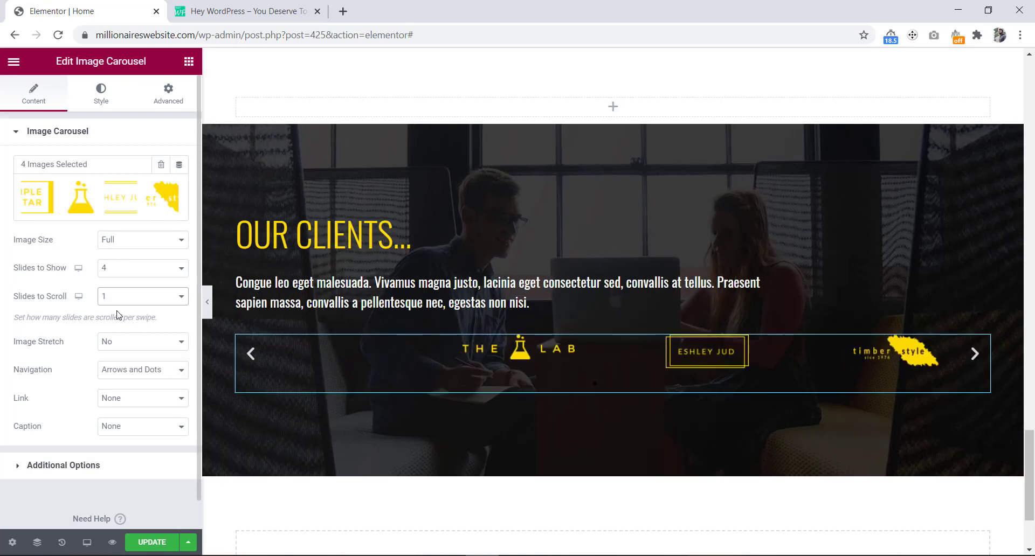
pyautogui.click(124, 372)
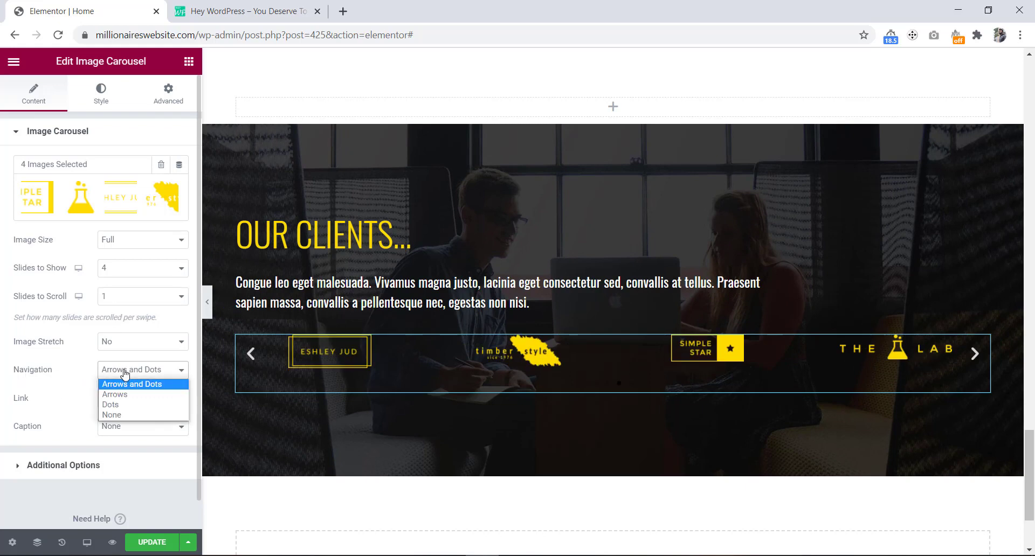
pyautogui.click(125, 405)
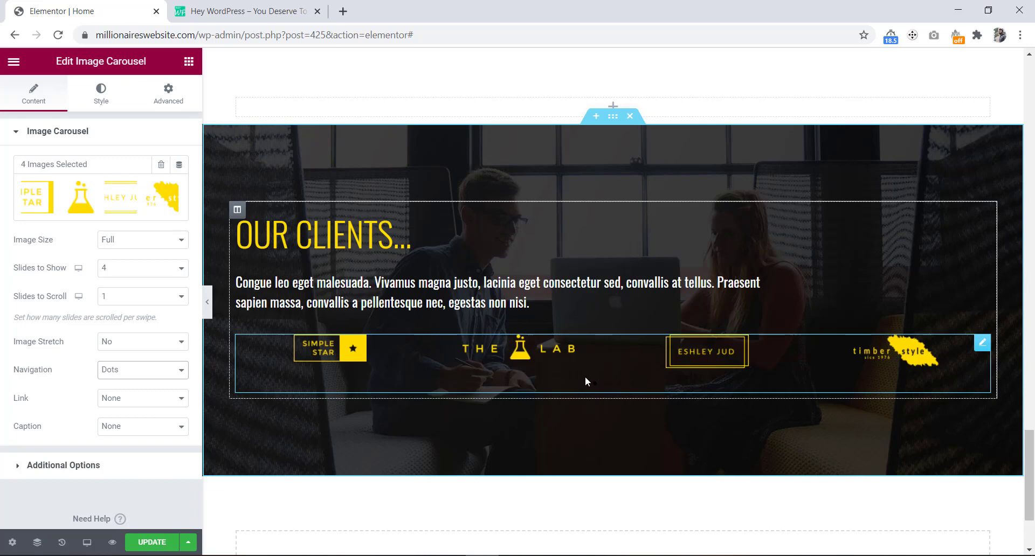
# - In the Style settings, set the Navigation Dots Color to the yellow global colour
pyautogui.click(107, 95)
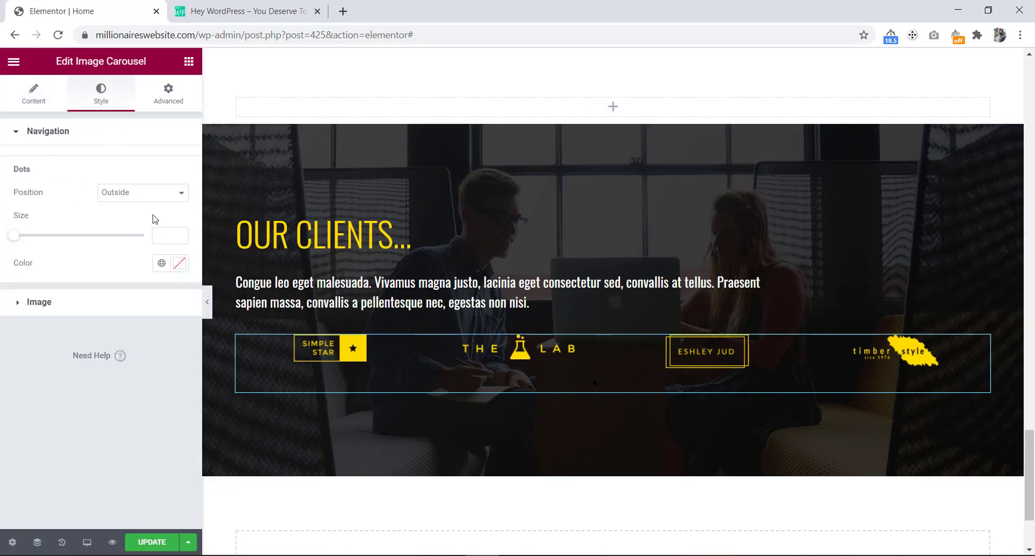
pyautogui.click(162, 264)
pyautogui.click(72, 421)
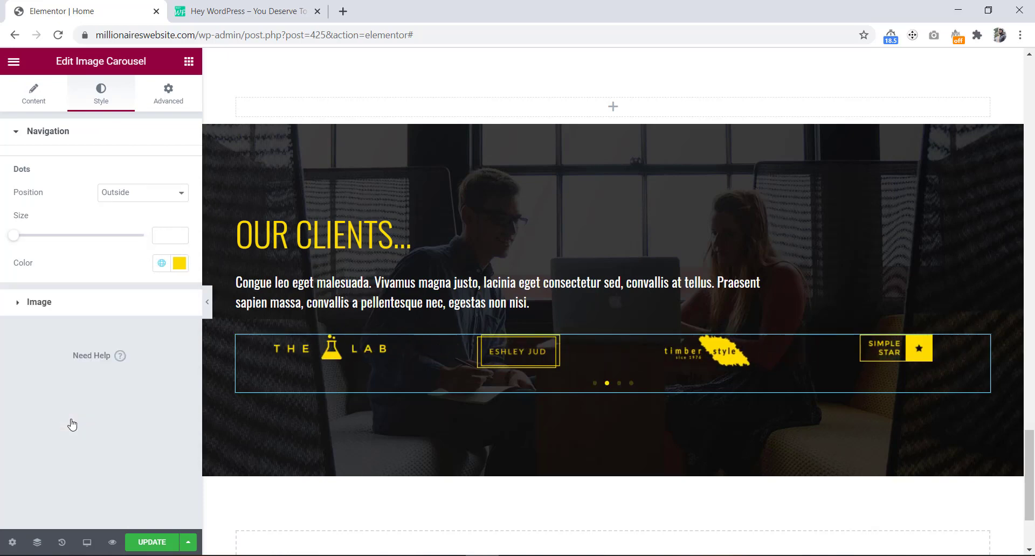
pyautogui.click(619, 384)
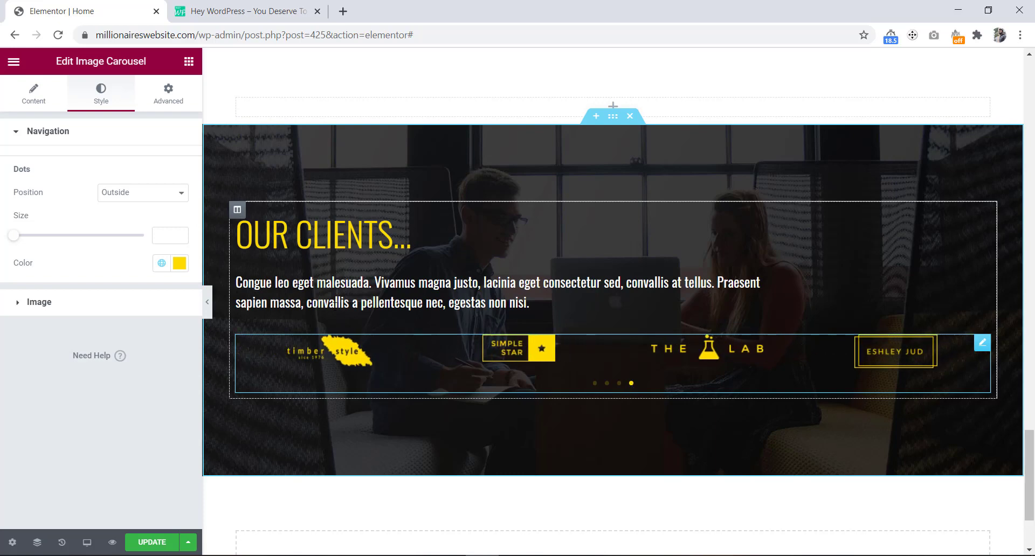
# - In tablet responsive mode, set the carousel's Slides to Show to 3
pyautogui.click(87, 542)
pyautogui.click(83, 481)
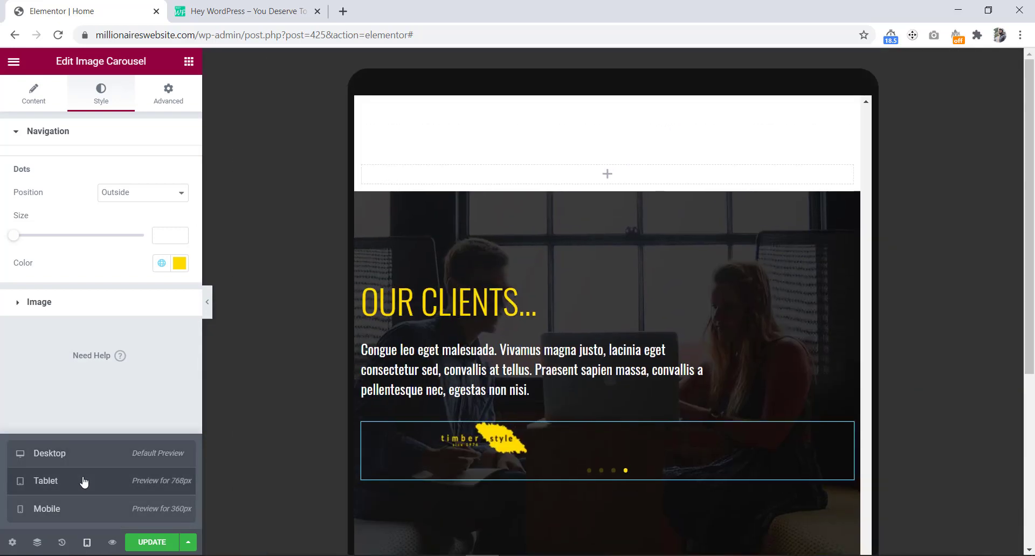
pyautogui.scroll(-5, 502, 401)
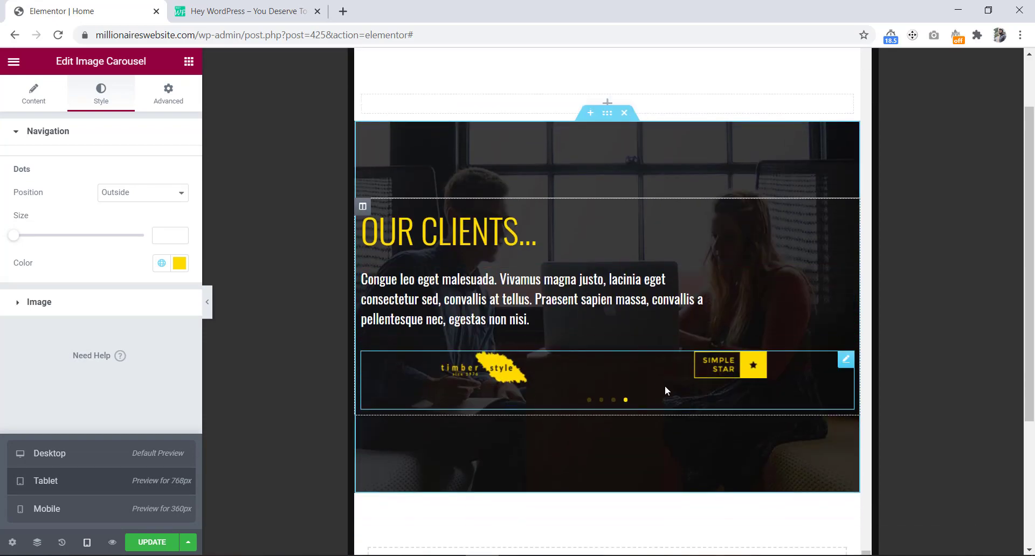
pyautogui.click(41, 94)
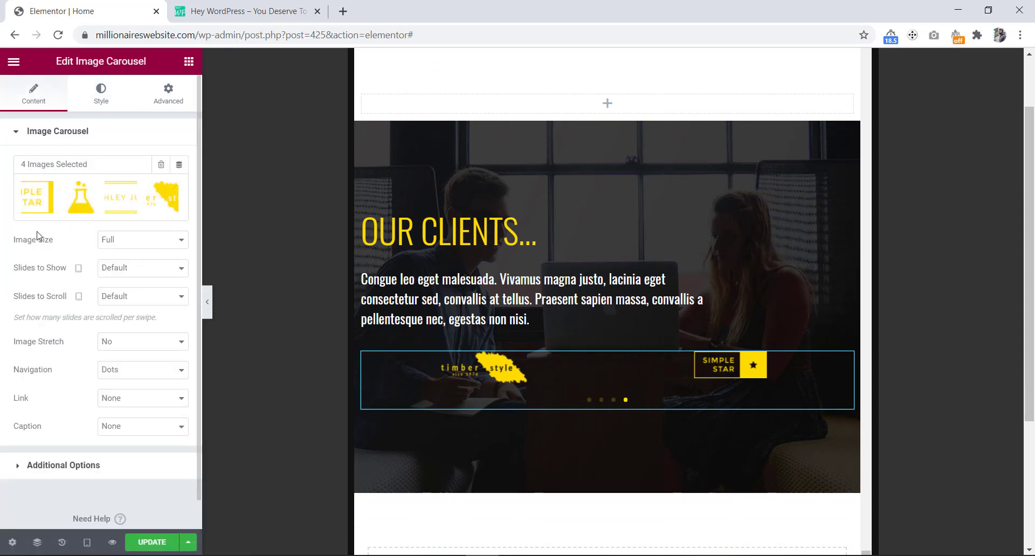
pyautogui.click(120, 274)
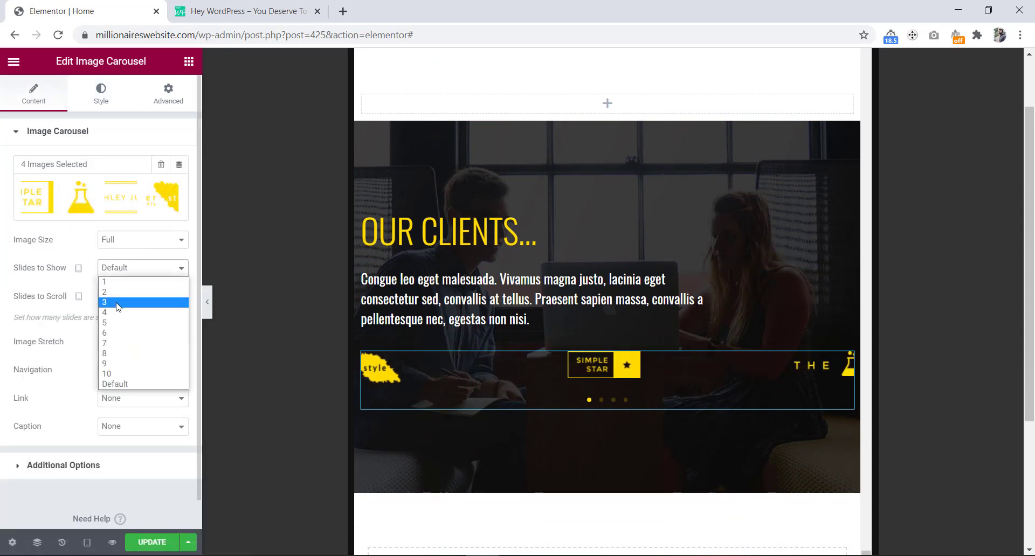
pyautogui.click(118, 305)
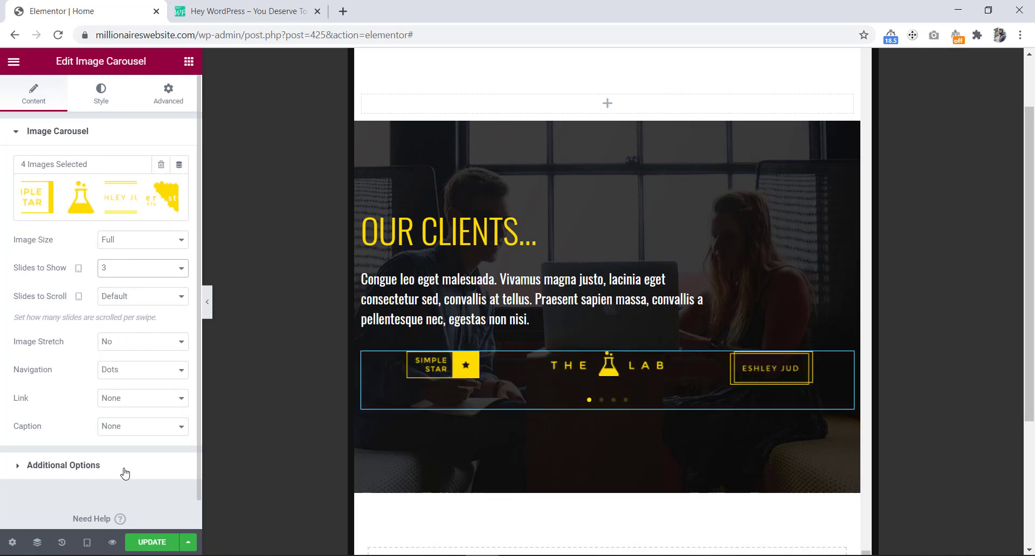
# - Switch the responsive preview to mobile width
pyautogui.click(86, 544)
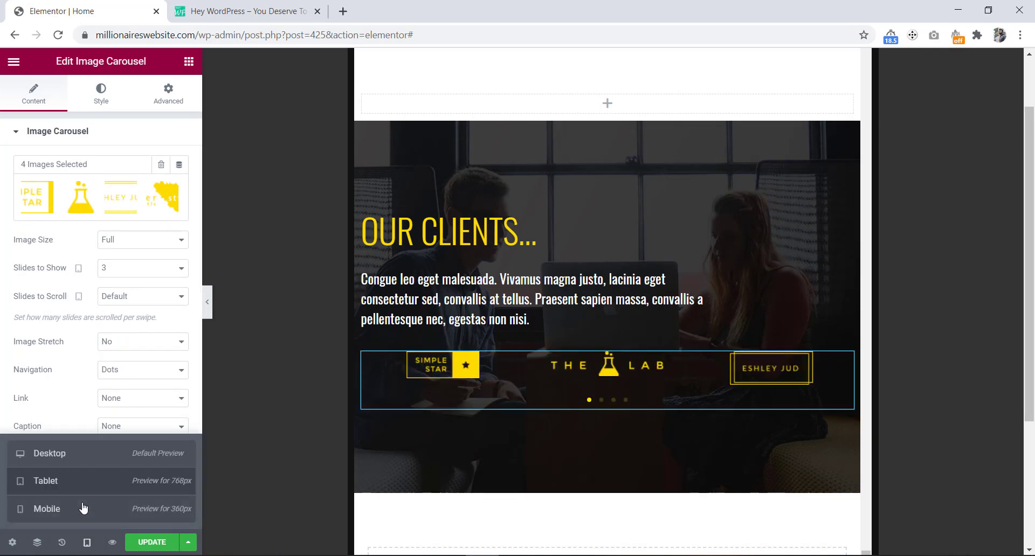
pyautogui.click(83, 509)
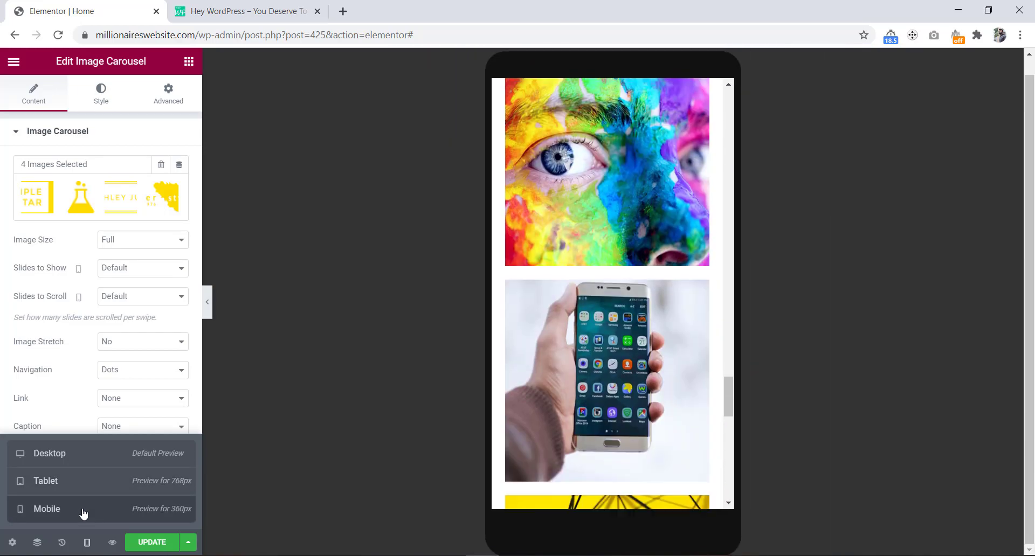
pyautogui.scroll(-5, 519, 460)
pyautogui.scroll(-5, 519, 459)
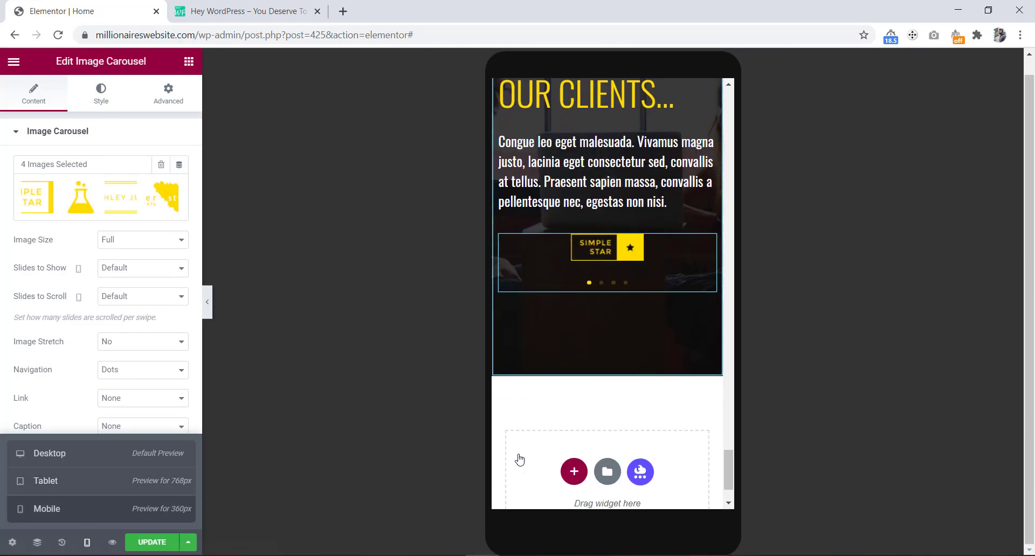
pyautogui.scroll(1, 520, 459)
pyautogui.scroll(1, 517, 458)
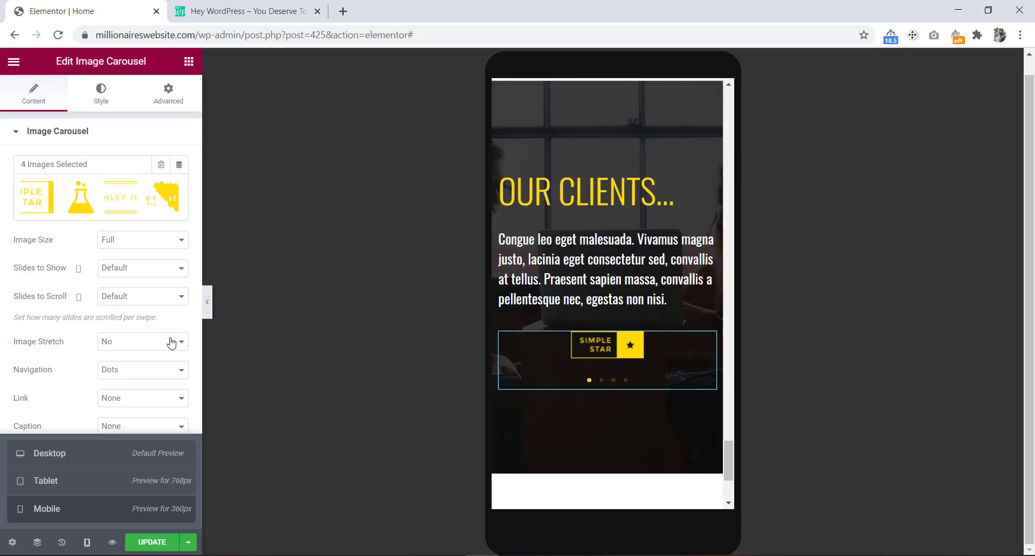
# - Set the carousel's mobile Slides to Show to 1, after briefly trying 2
pyautogui.click(114, 268)
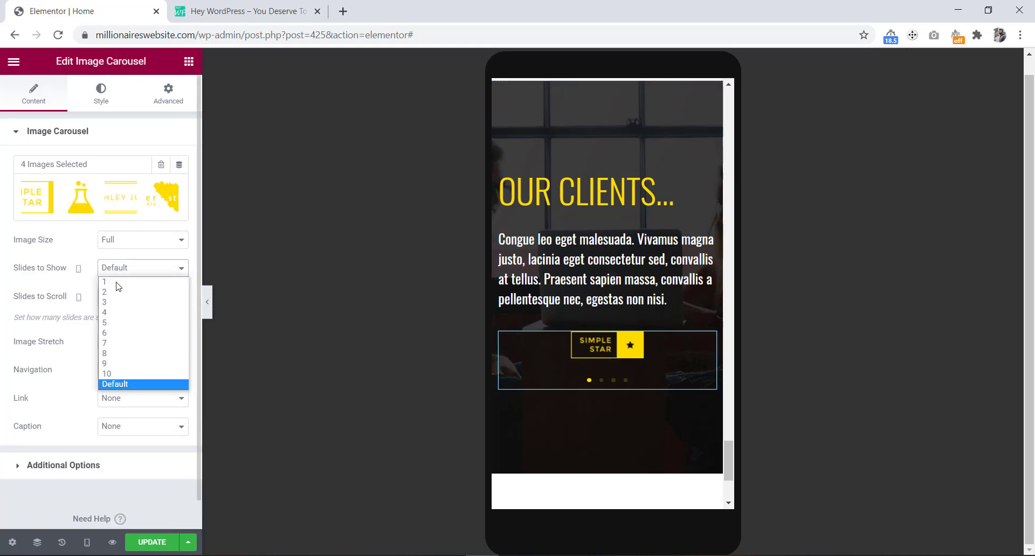
pyautogui.click(117, 292)
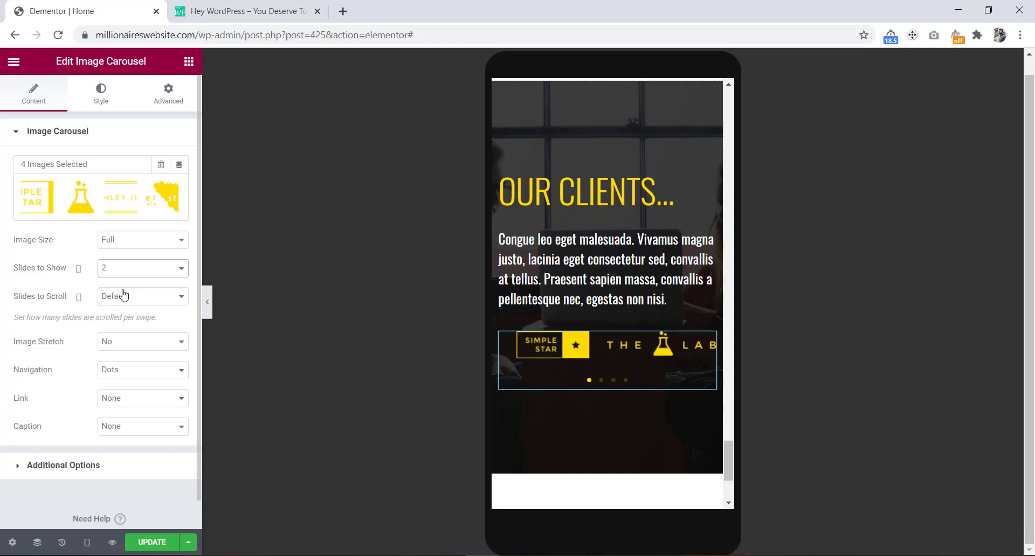
pyautogui.click(105, 272)
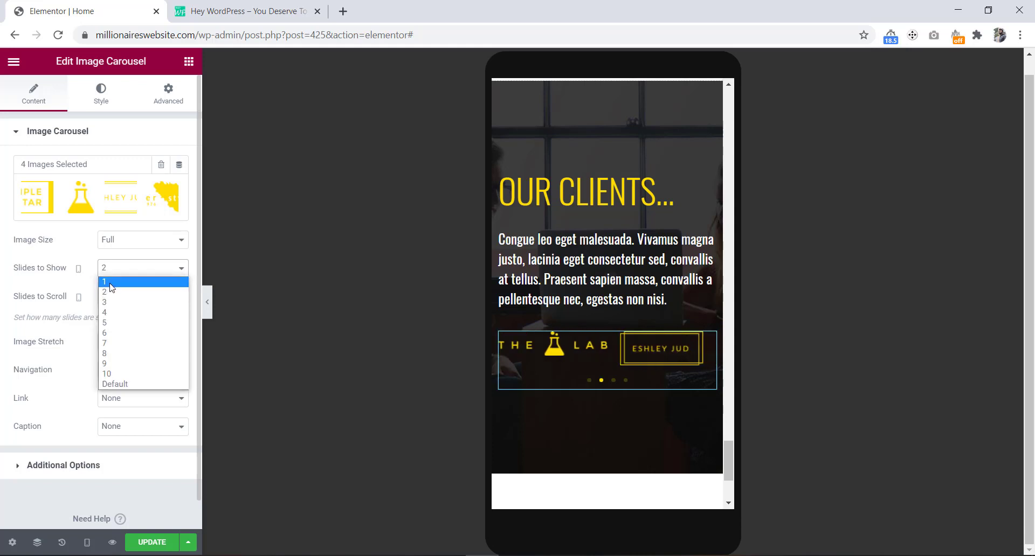
pyautogui.click(111, 286)
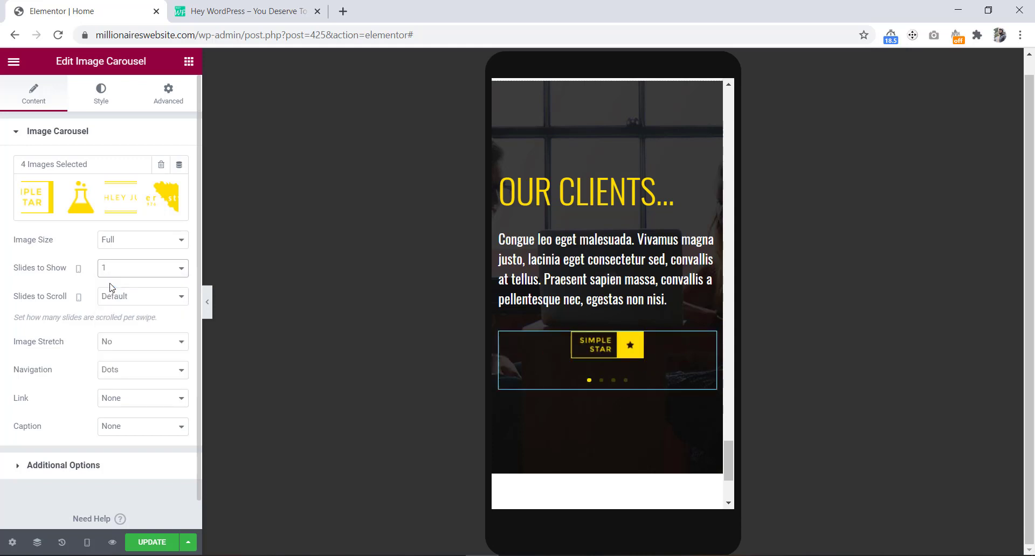
pyautogui.scroll(1, 596, 354)
pyautogui.scroll(-1, 596, 356)
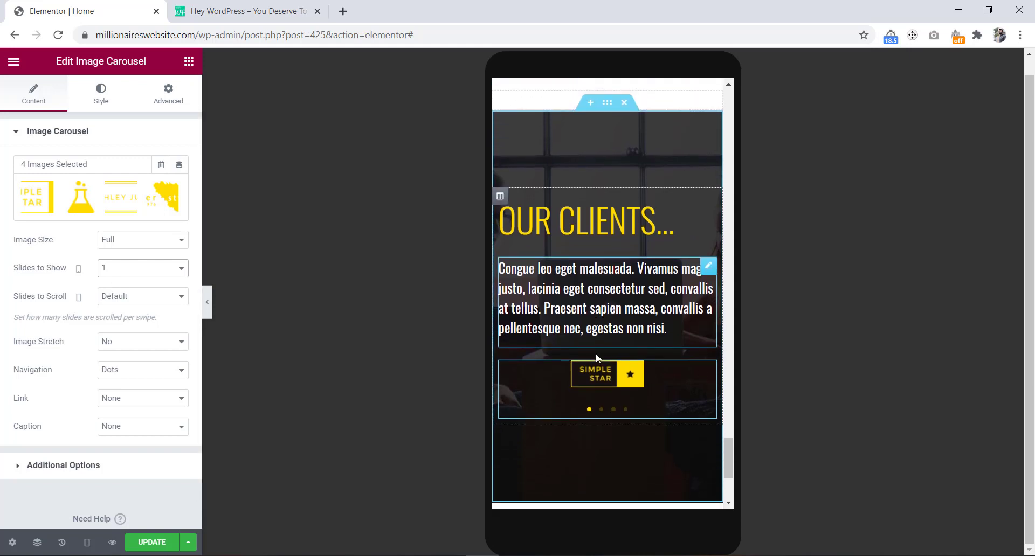
pyautogui.click(87, 542)
# - Switch the responsive preview back to Desktop
pyautogui.click(86, 455)
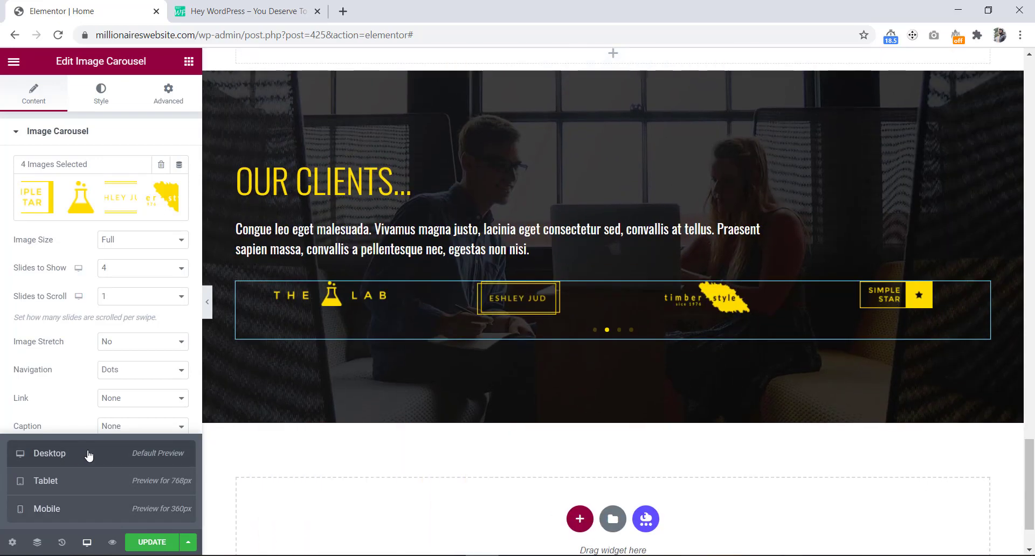